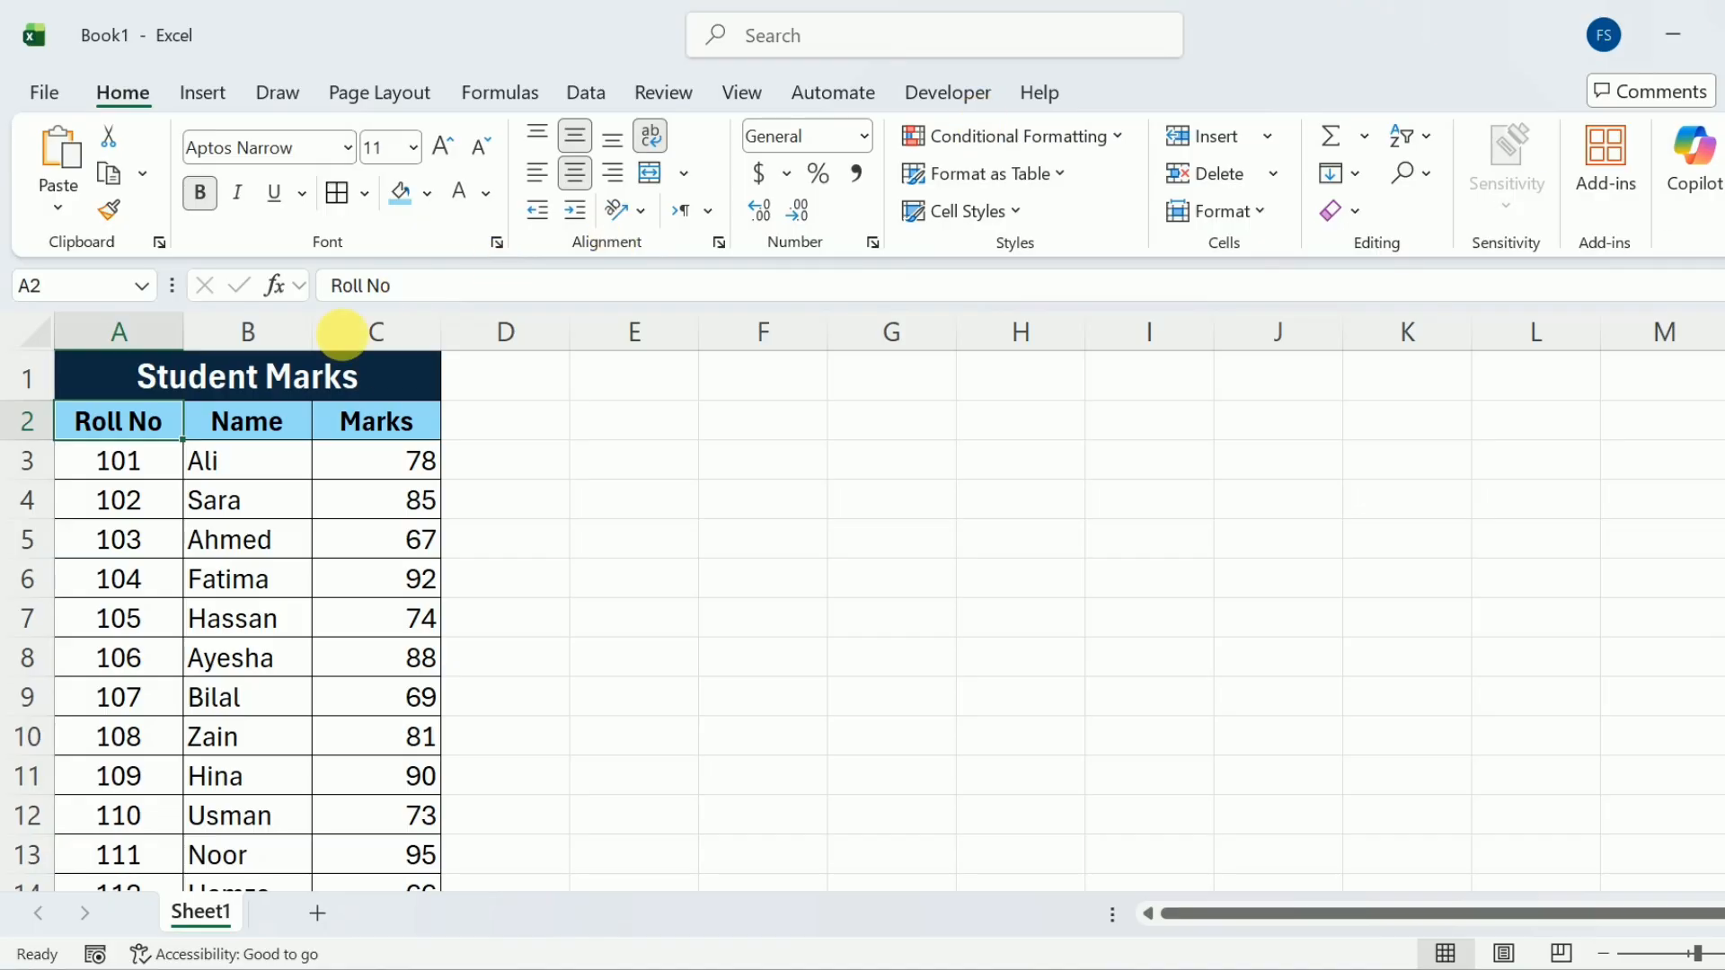
# Enter the title "Search Panel" in cell E1
pyautogui.doubleClick(669, 390)
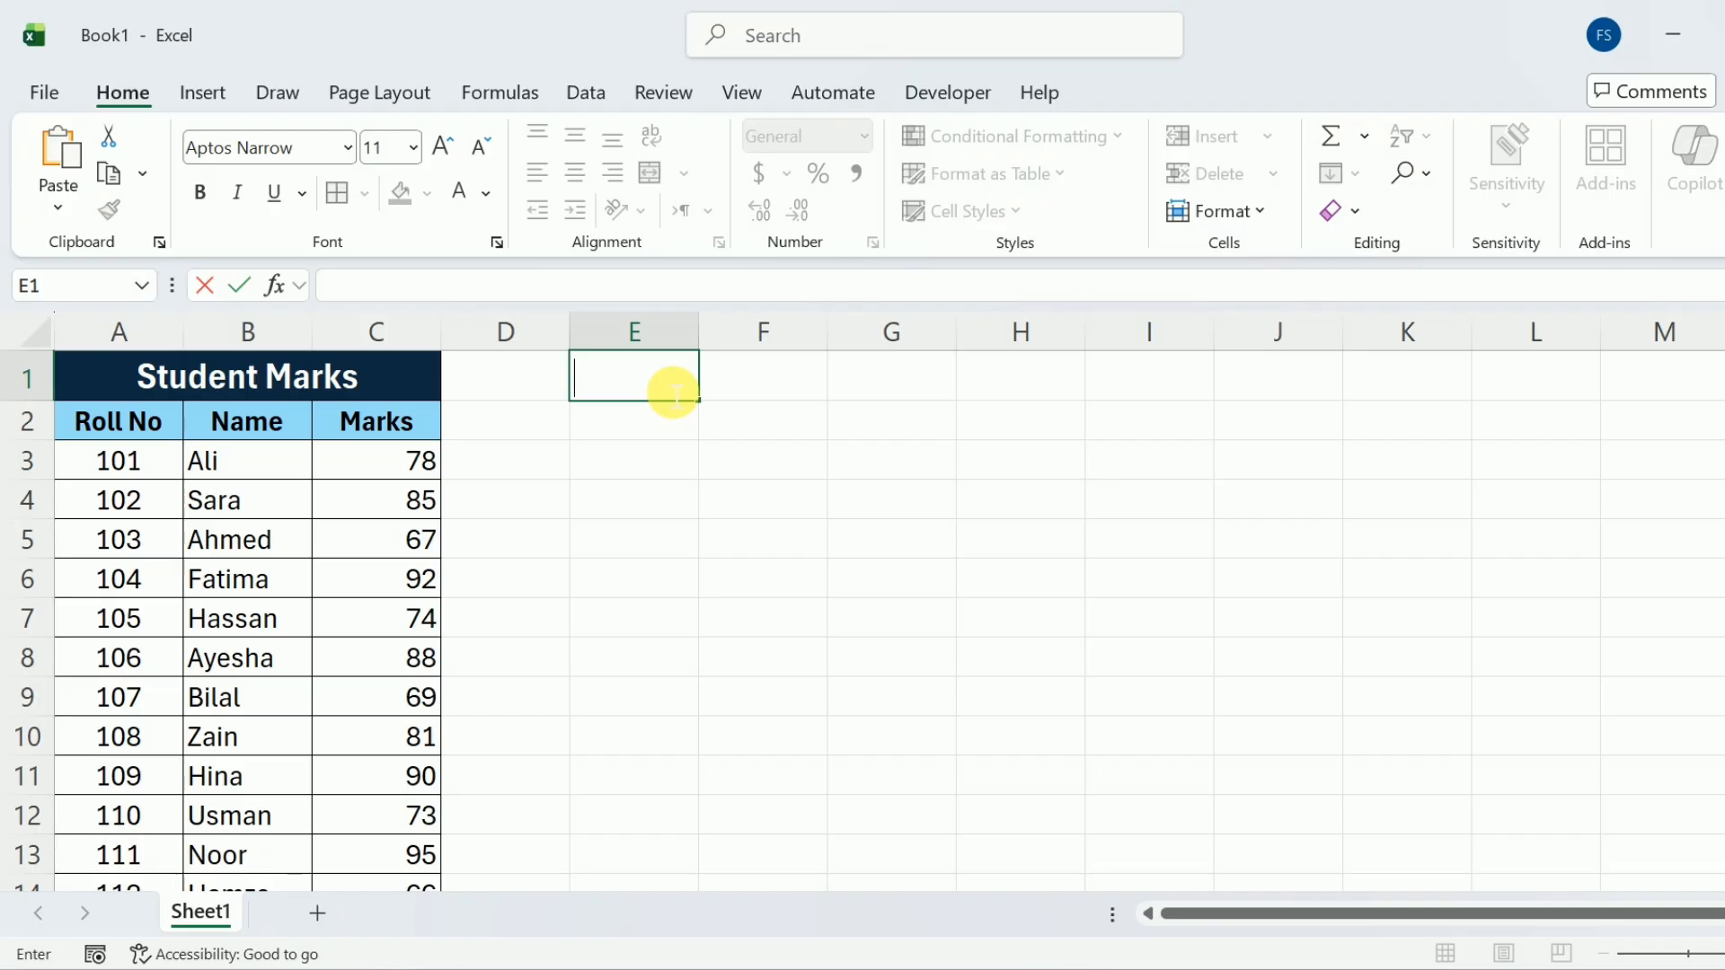
pyautogui.write('Search Panel')
pyautogui.press('Return')
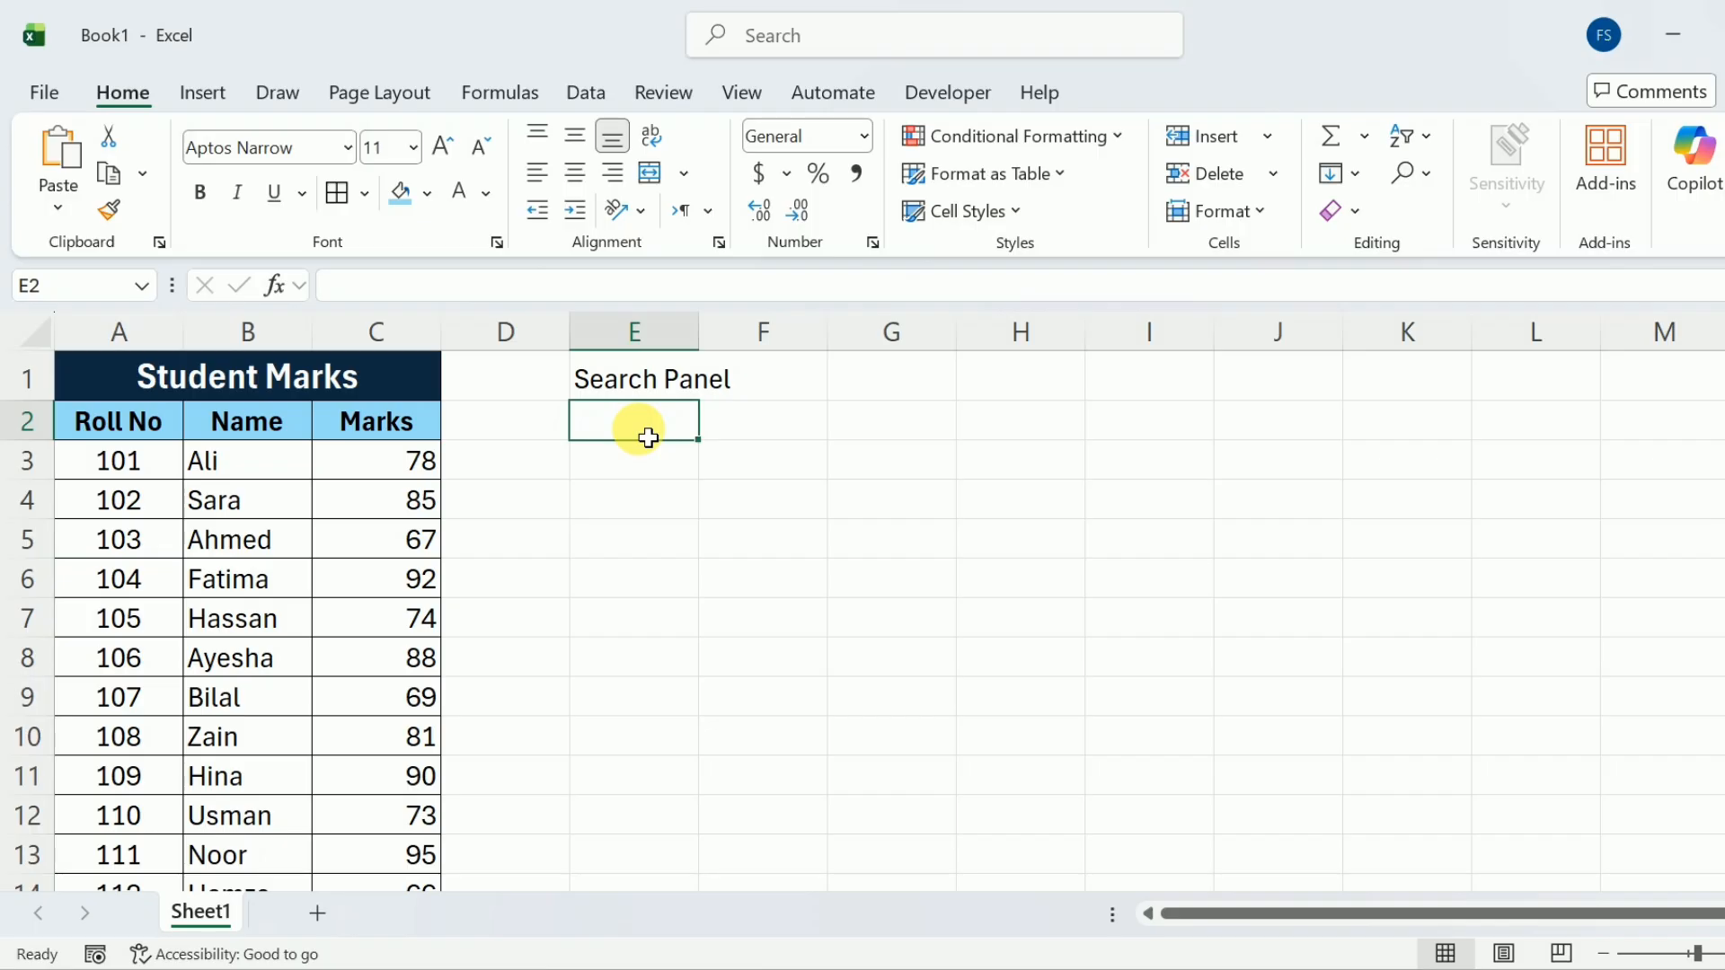
# Copy the Roll No, Name and Marks headers from A2:C2 to the row starting at E2
pyautogui.moveTo(139, 423); pyautogui.dragTo(342, 438)
pyautogui.hotkey('ctrl', 'c')
pyautogui.click(672, 427)
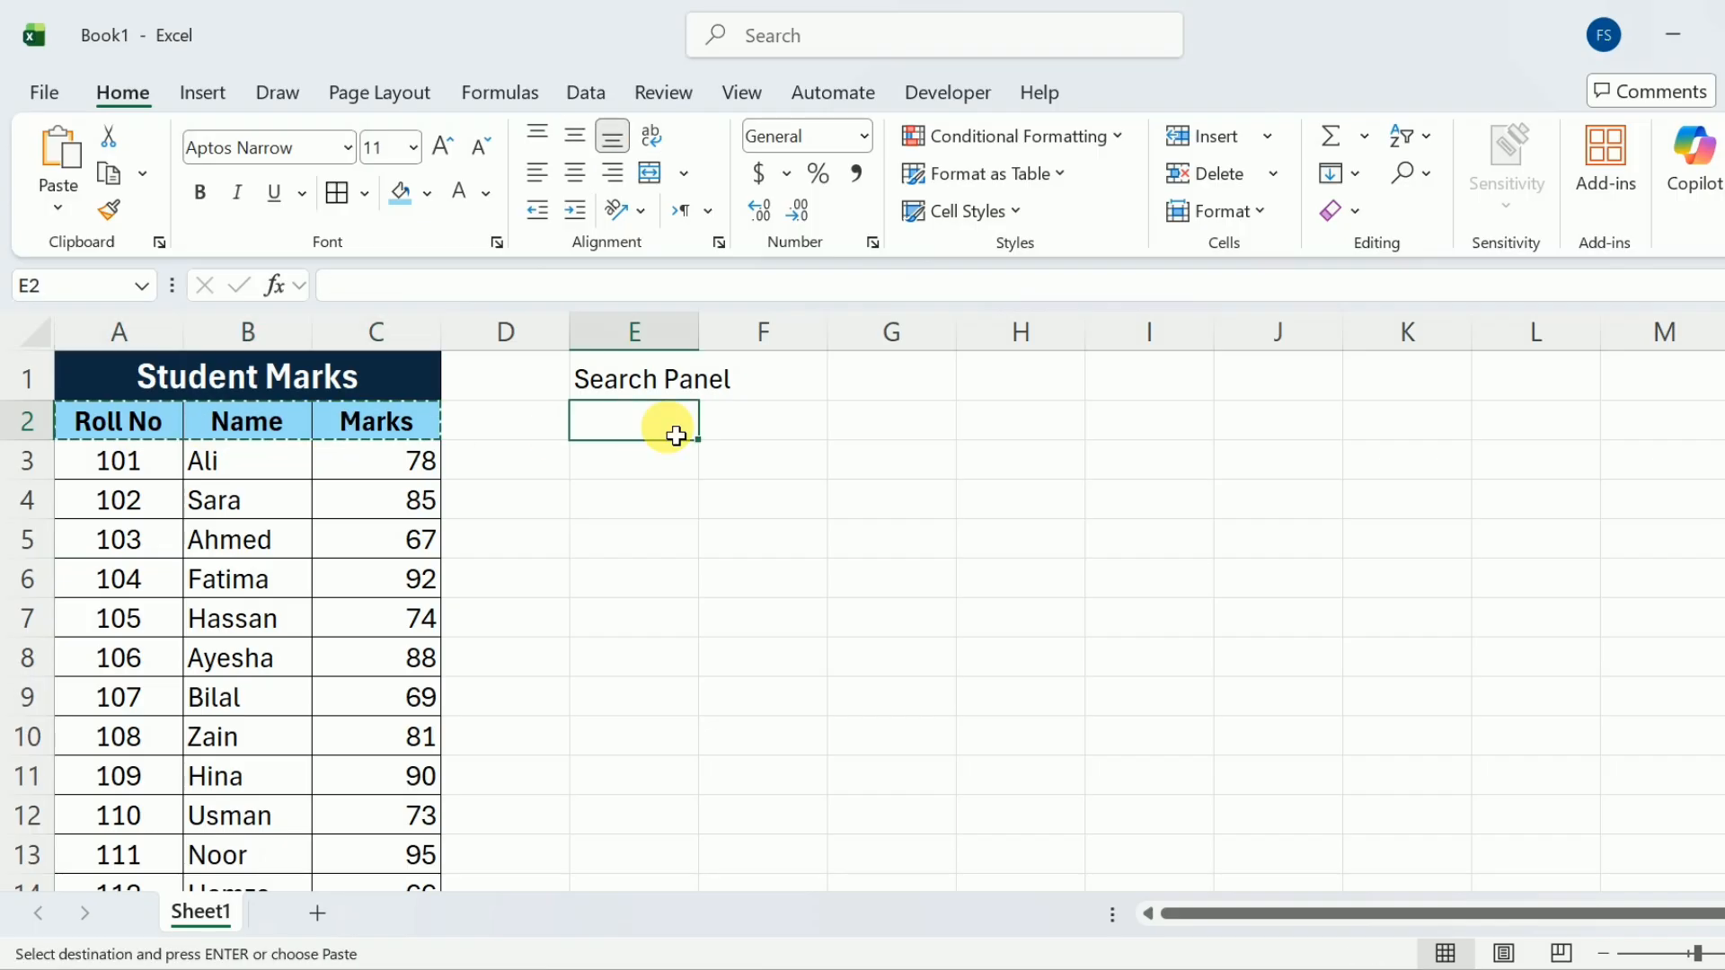
pyautogui.hotkey('ctrl', 'v')
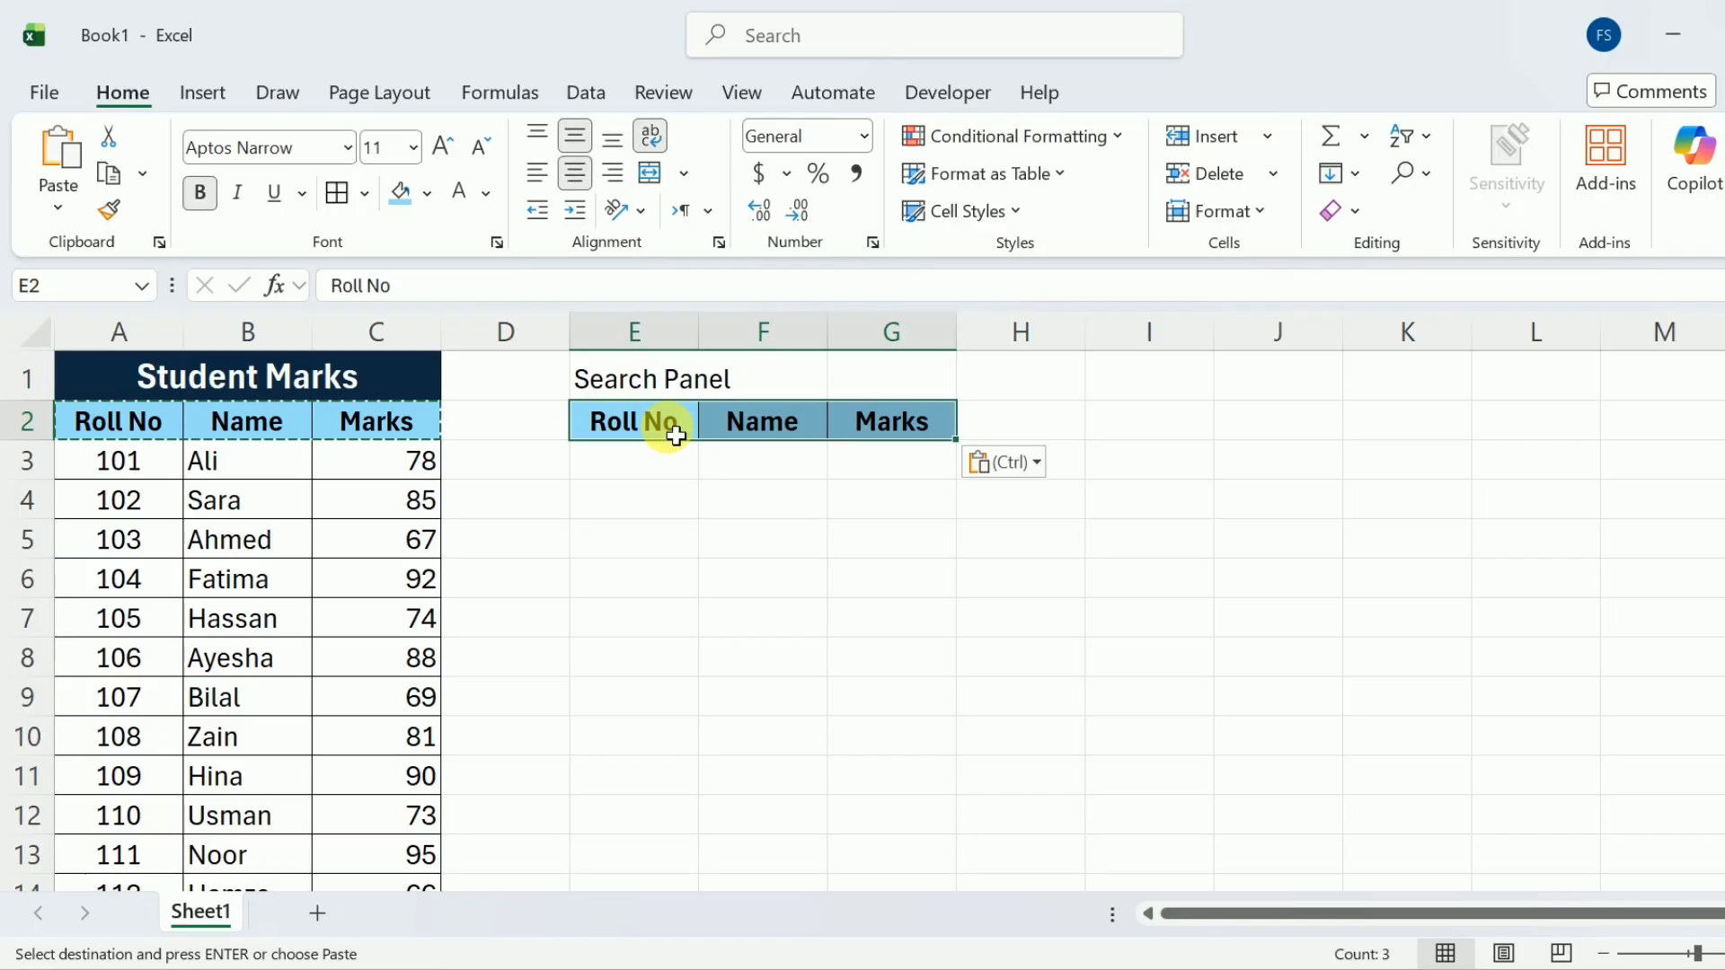
# Apply the formatting of the Student Marks title to the Search Panel title in E1 with Format Painter
pyautogui.click(633, 379)
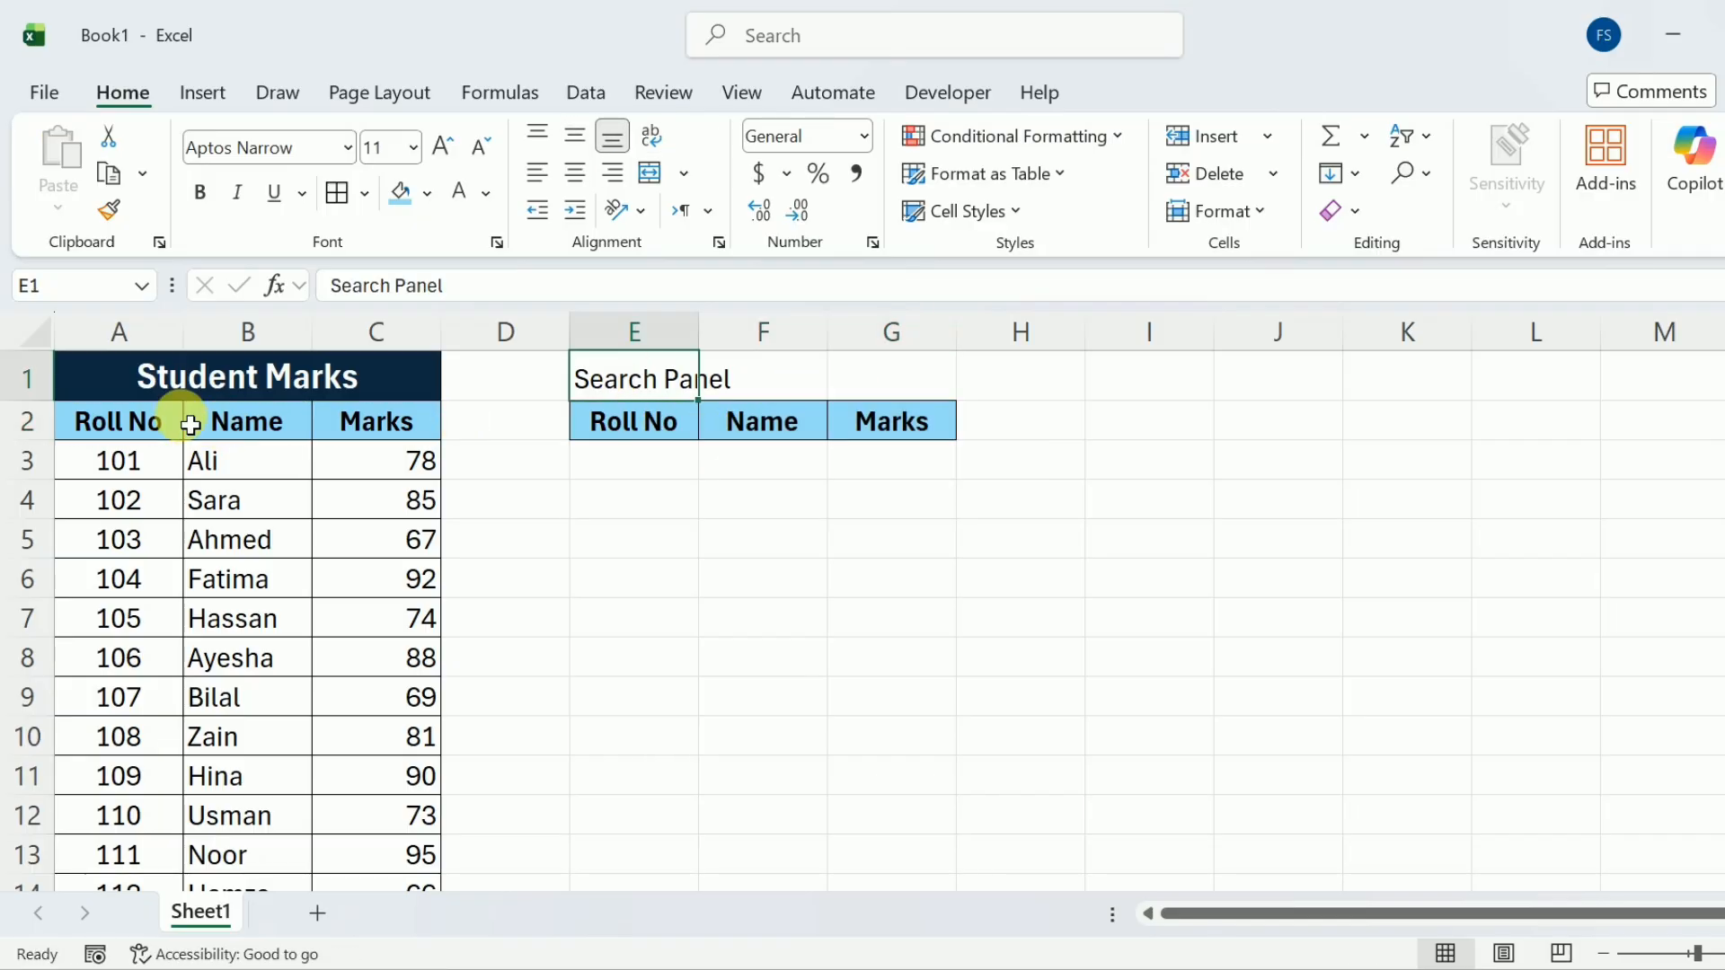
pyautogui.click(106, 375)
pyautogui.moveTo(338, 388); pyautogui.dragTo(366, 374)
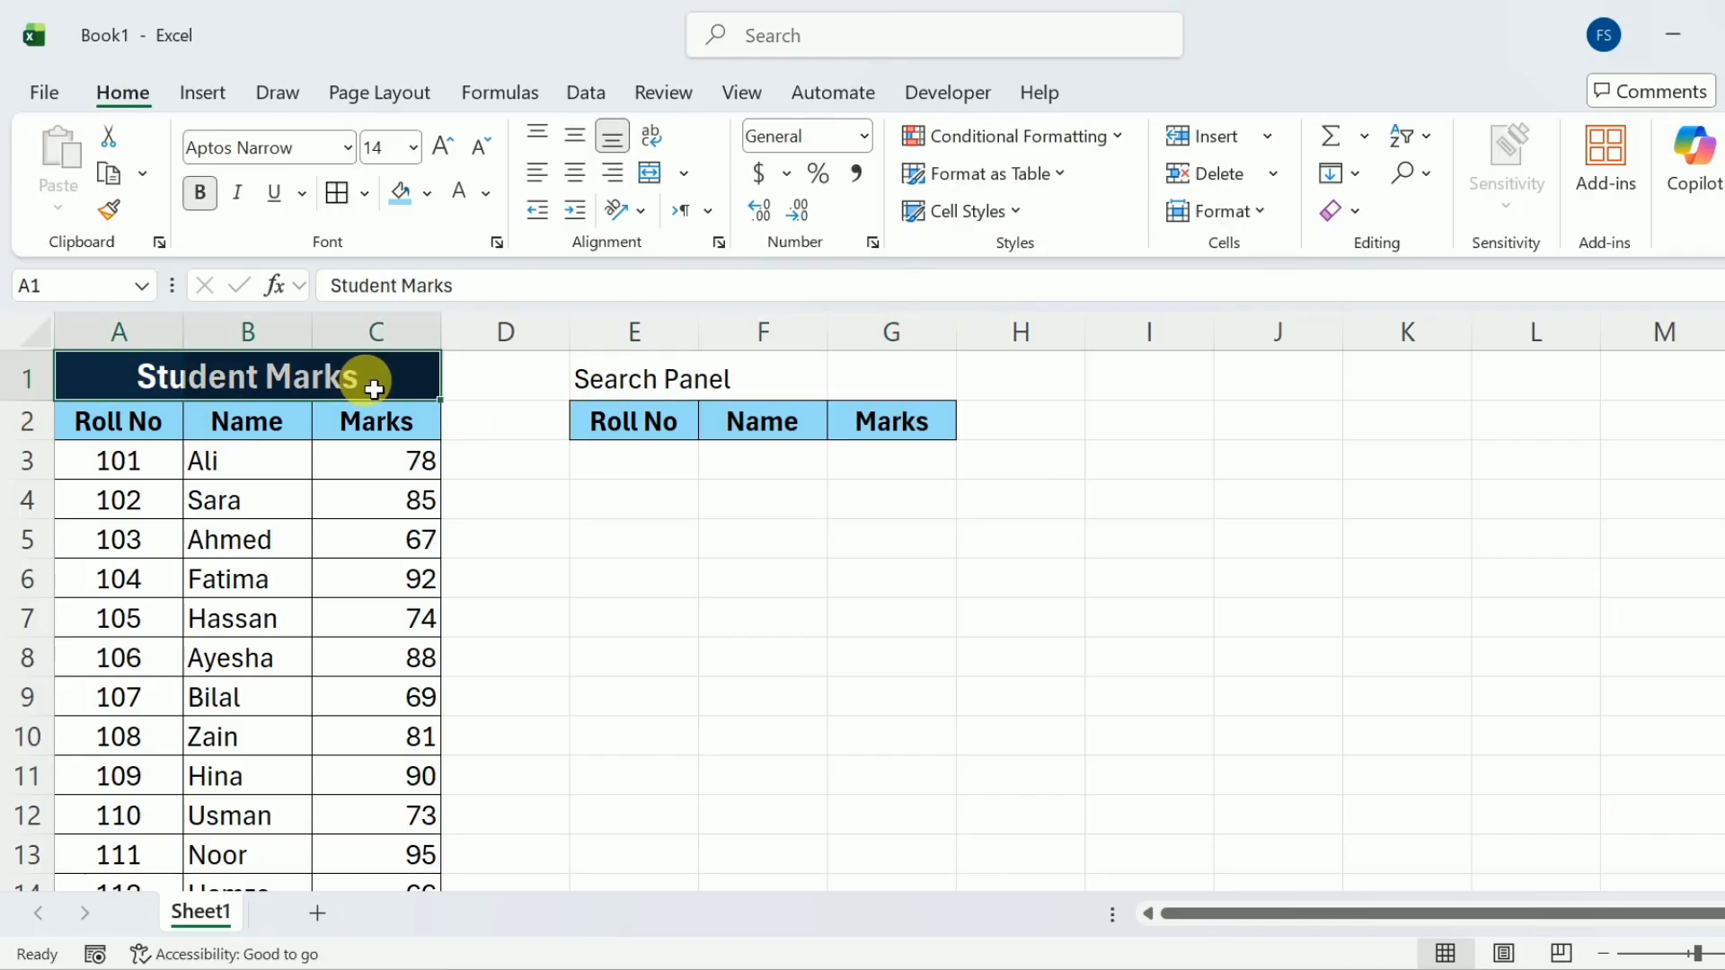
pyautogui.click(112, 207)
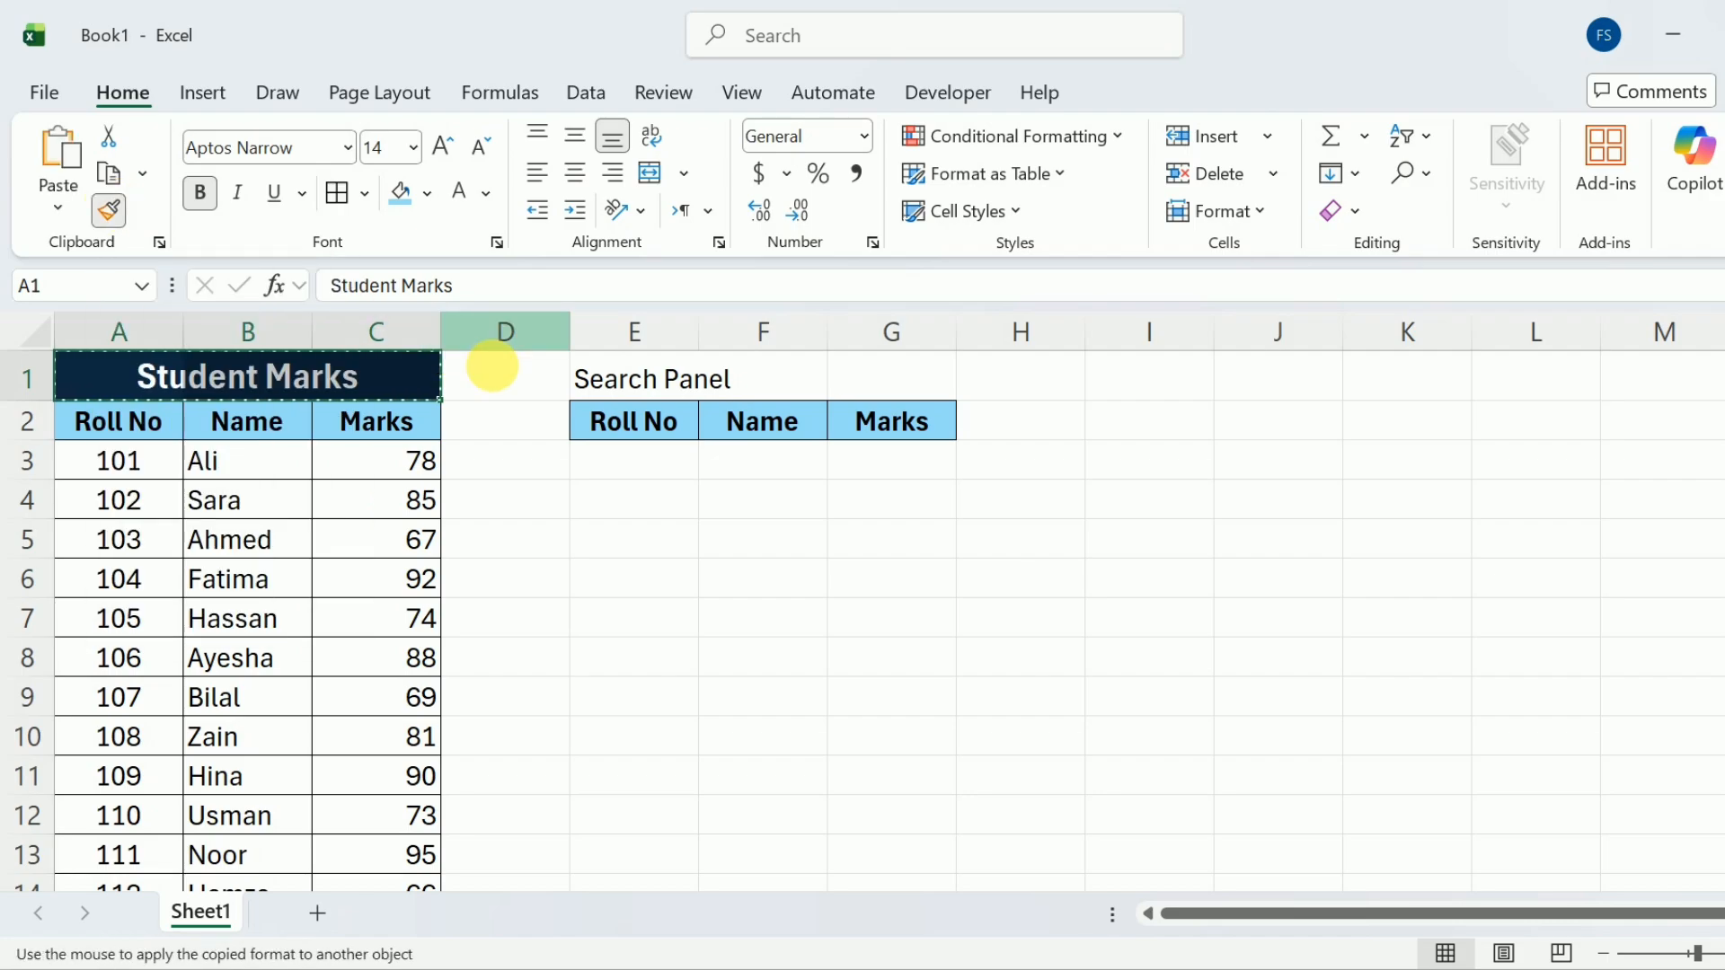
pyautogui.click(628, 376)
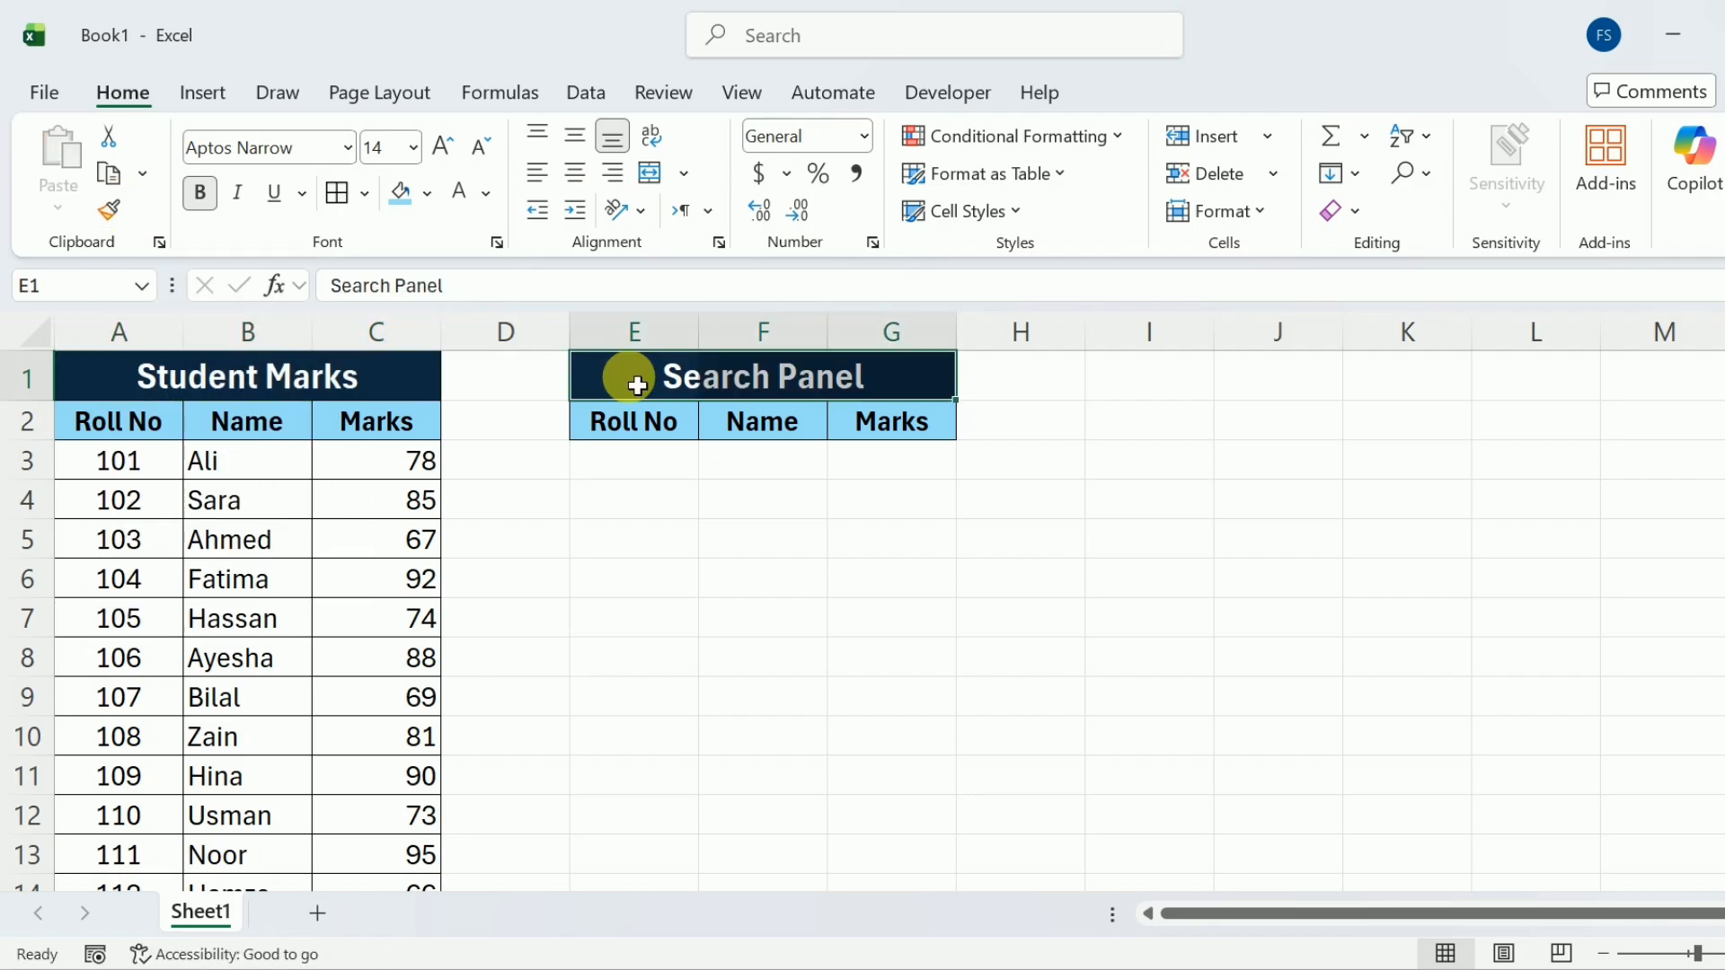
# Enter 110 as the roll number to look up in cell E3
pyautogui.click(635, 468)
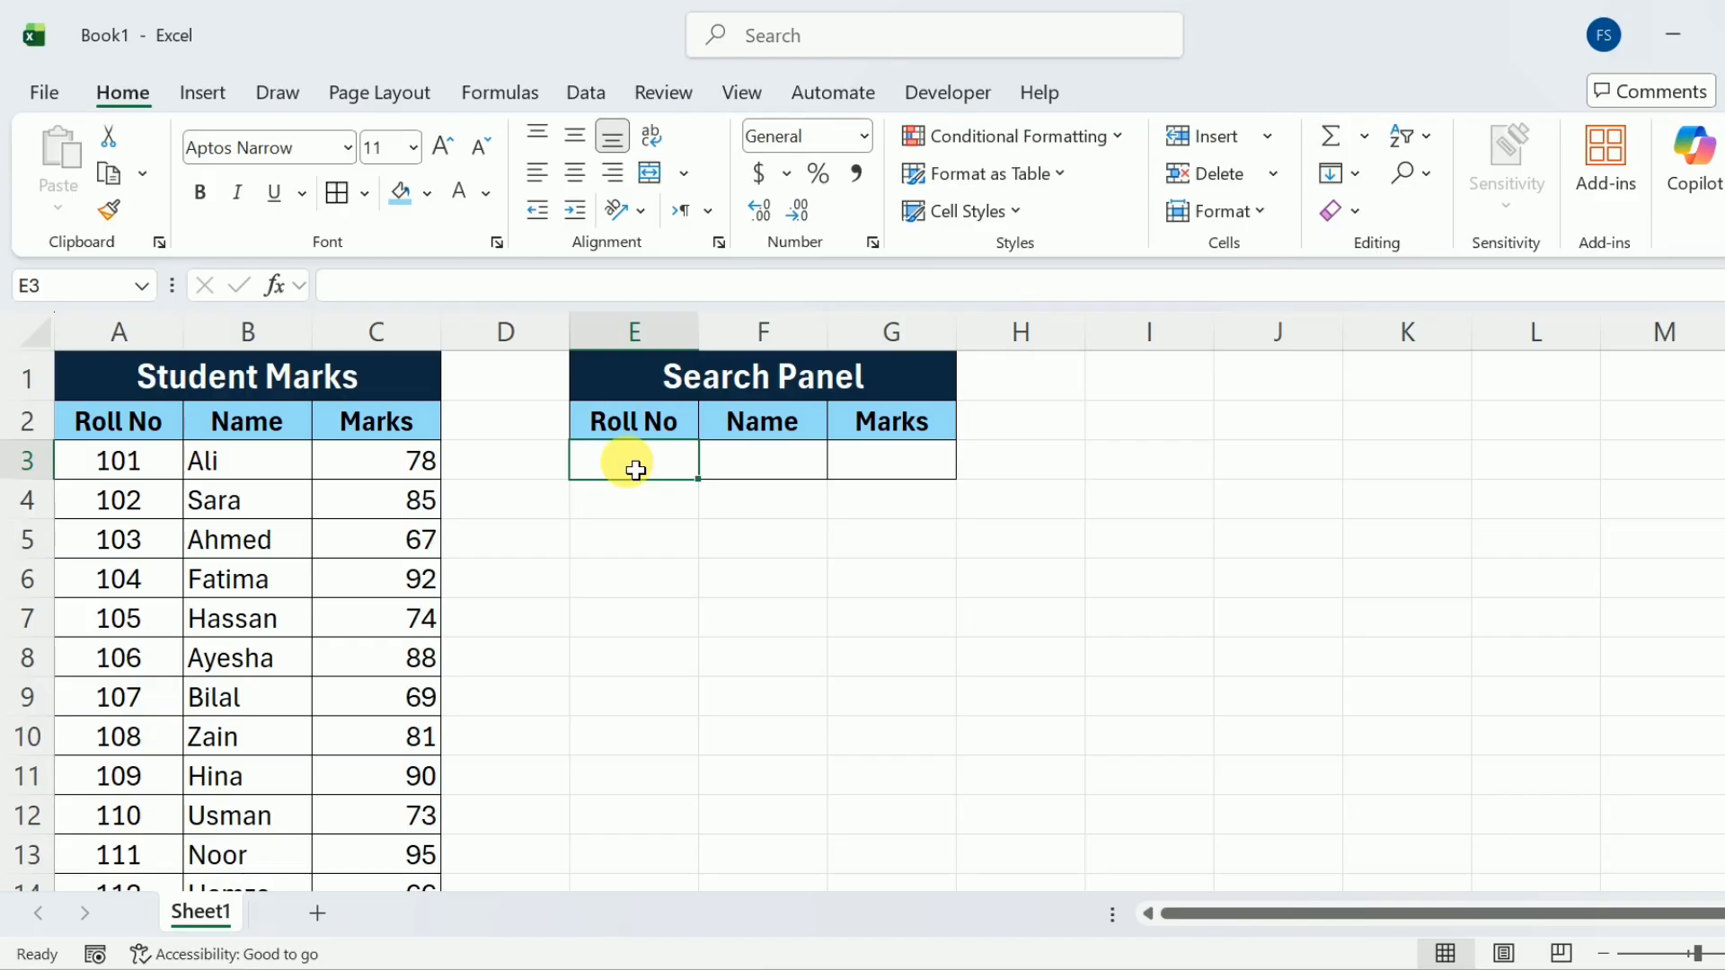
pyautogui.write('110')
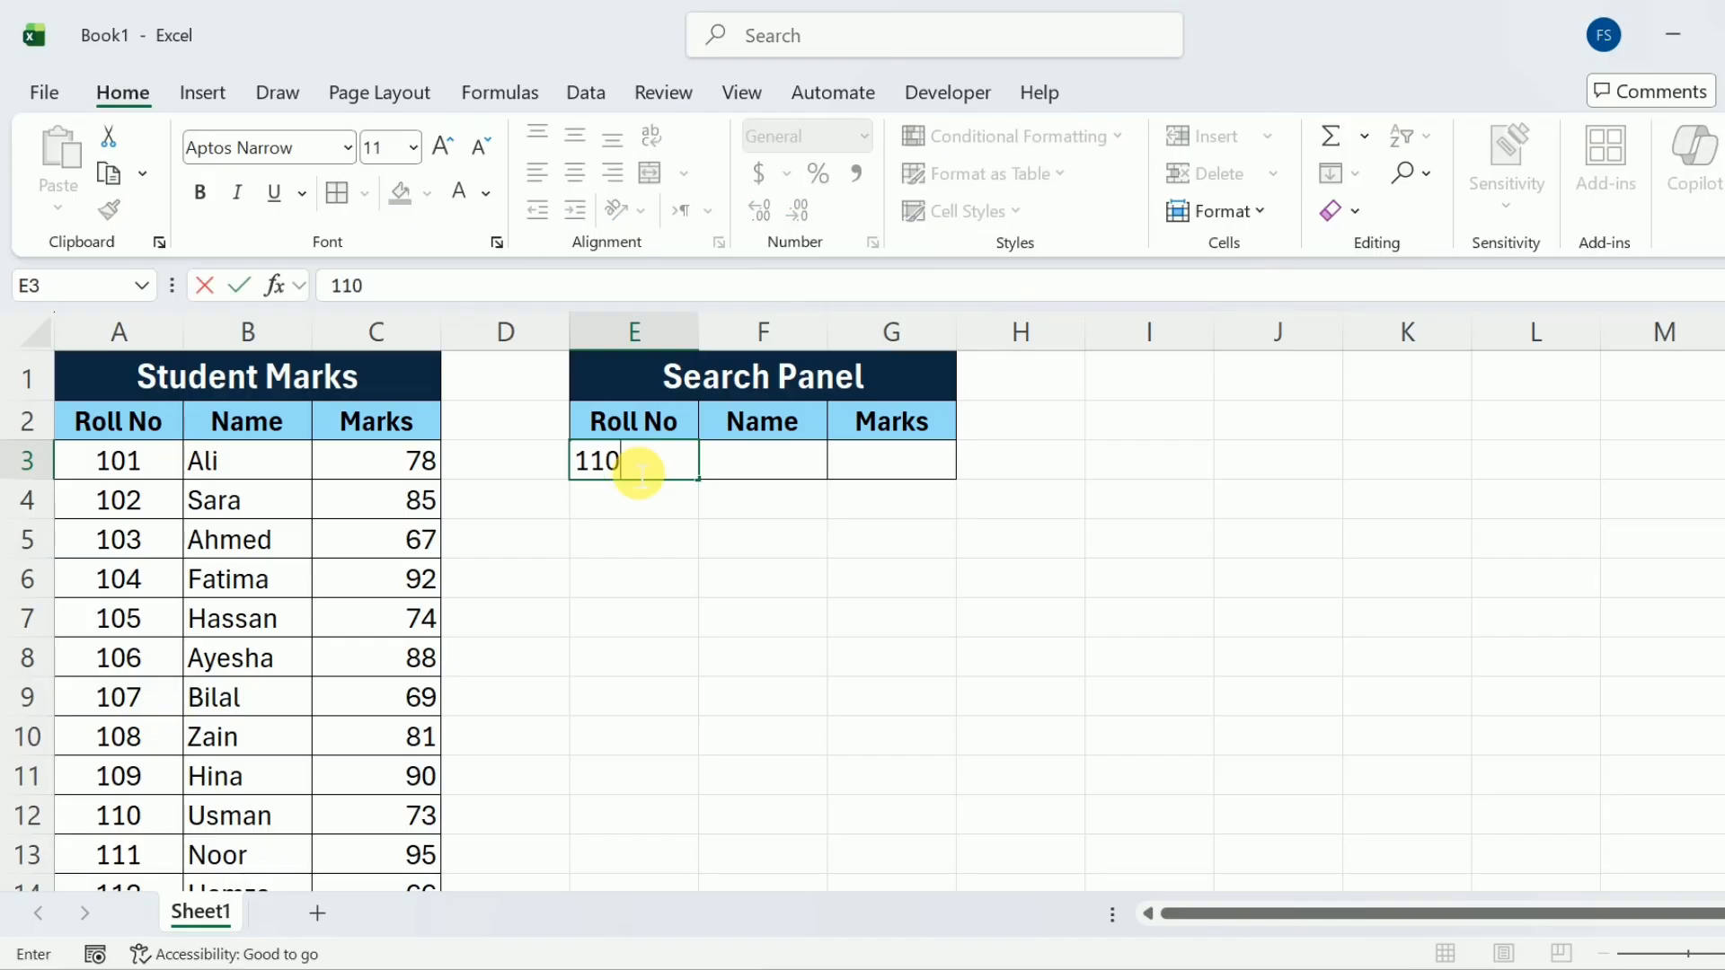
pyautogui.press('Tab')
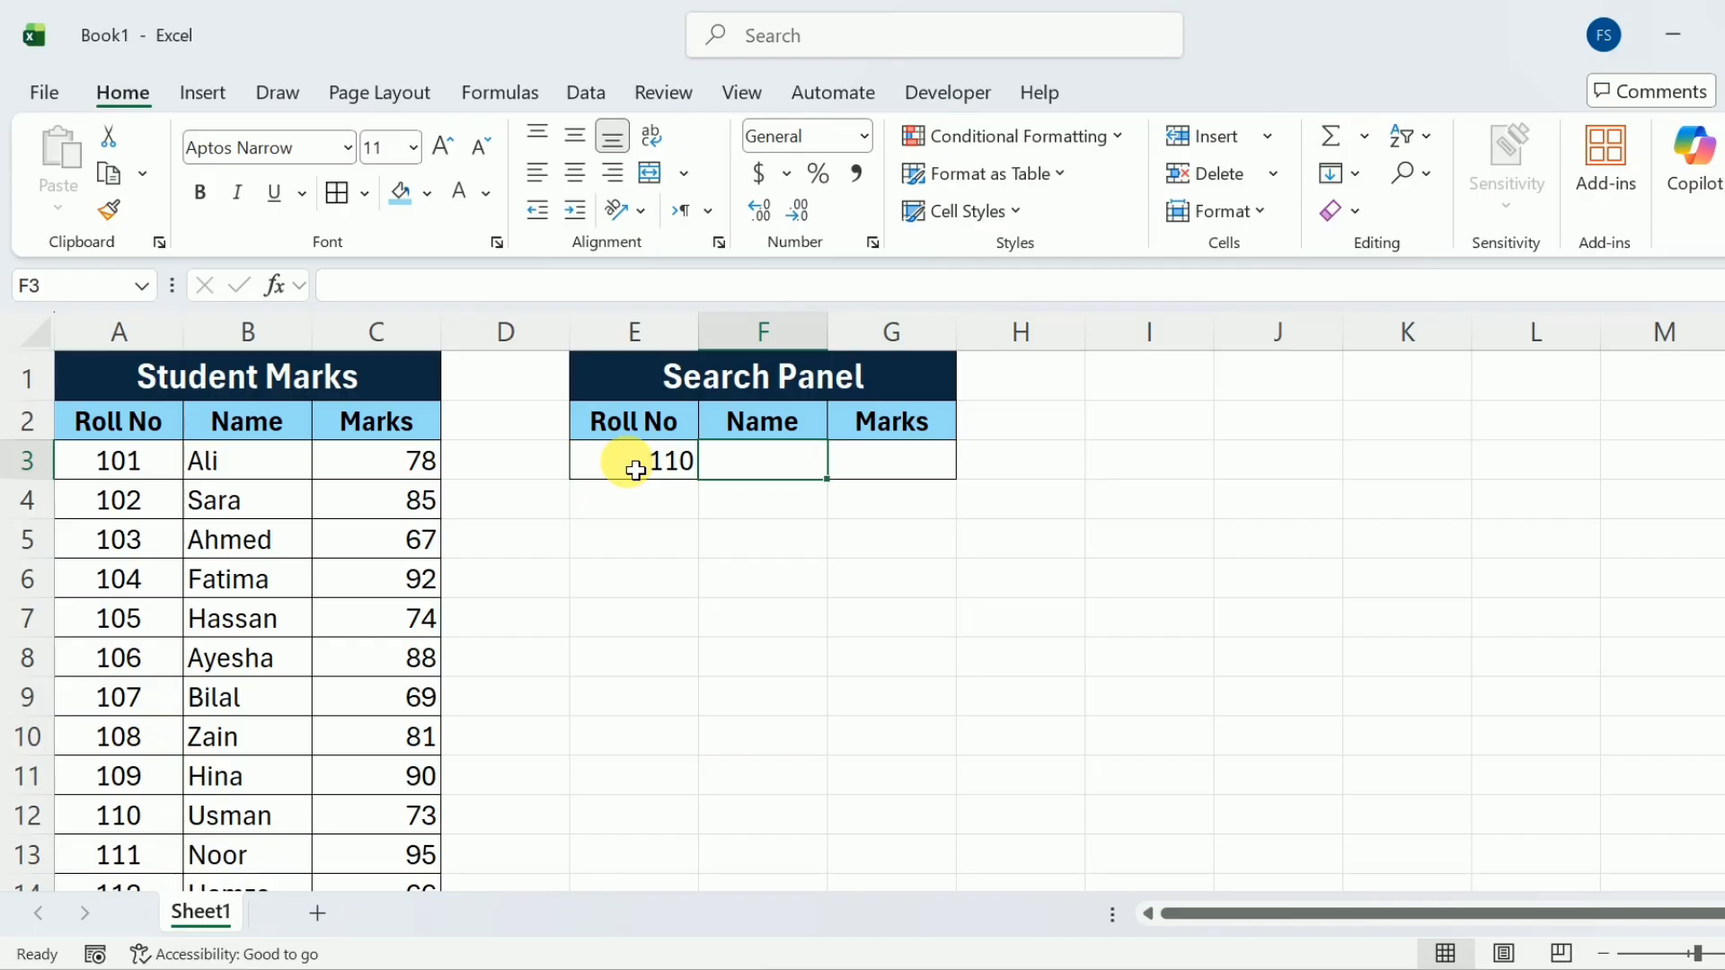
# Enter =MATCH(E3,A3:A19,0) in F3 to find the roll number's position by exact match
pyautogui.write('=')
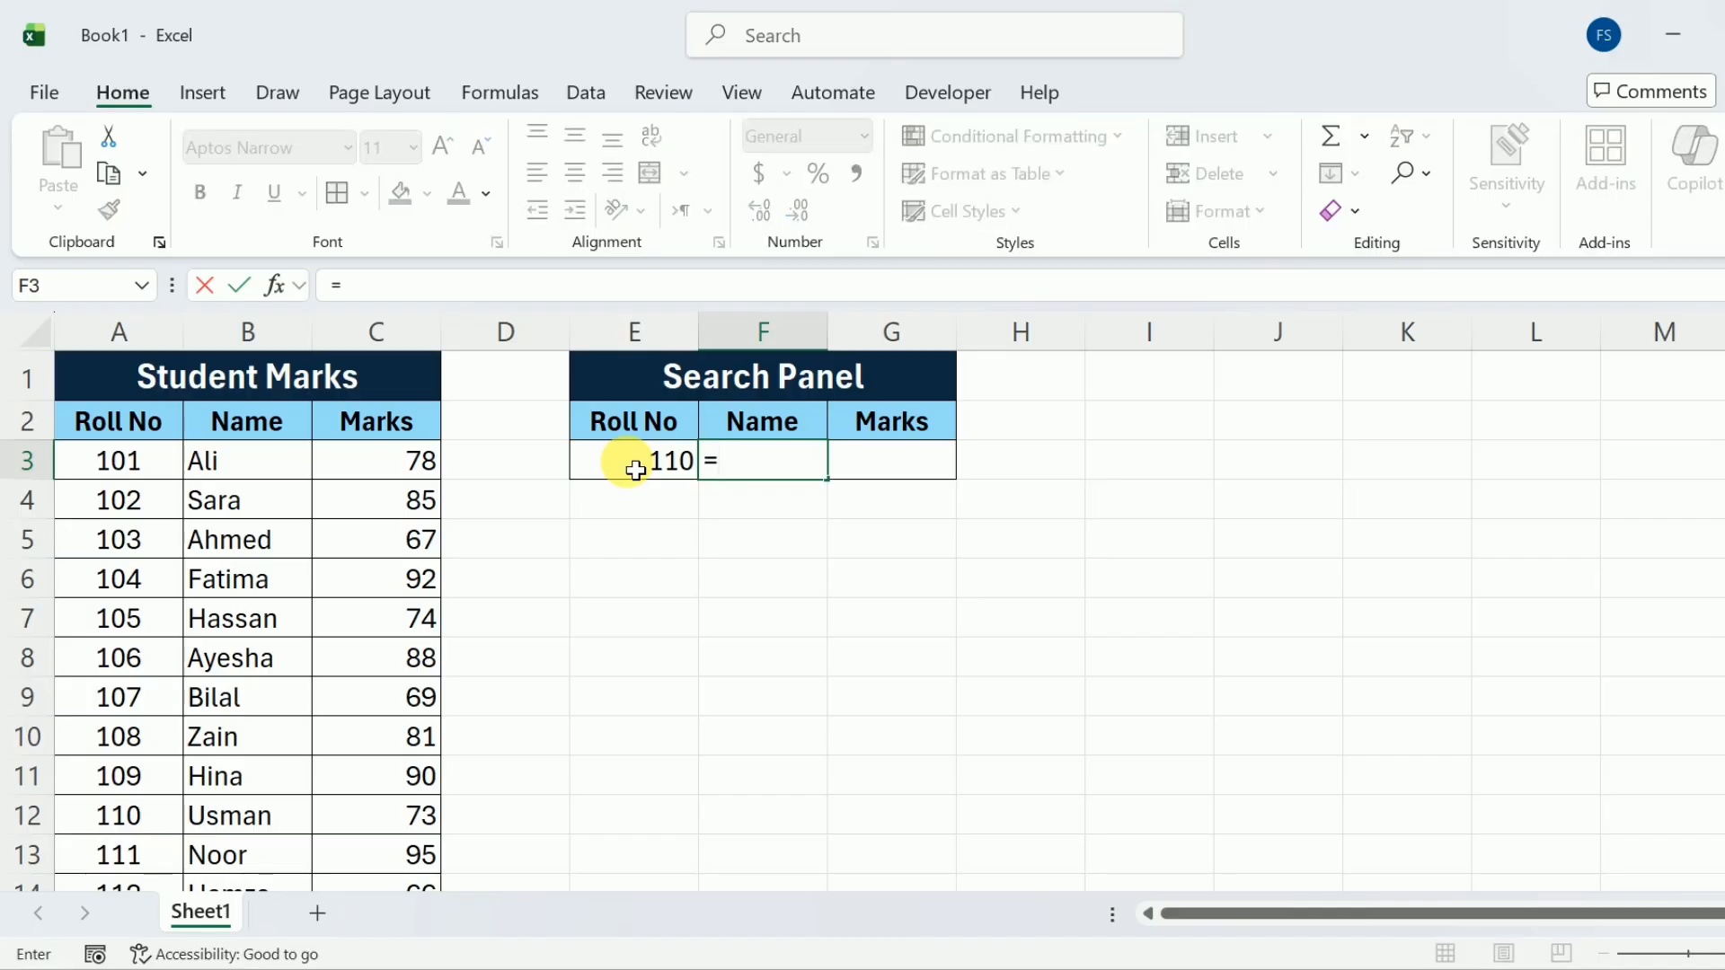
pyautogui.write('ma')
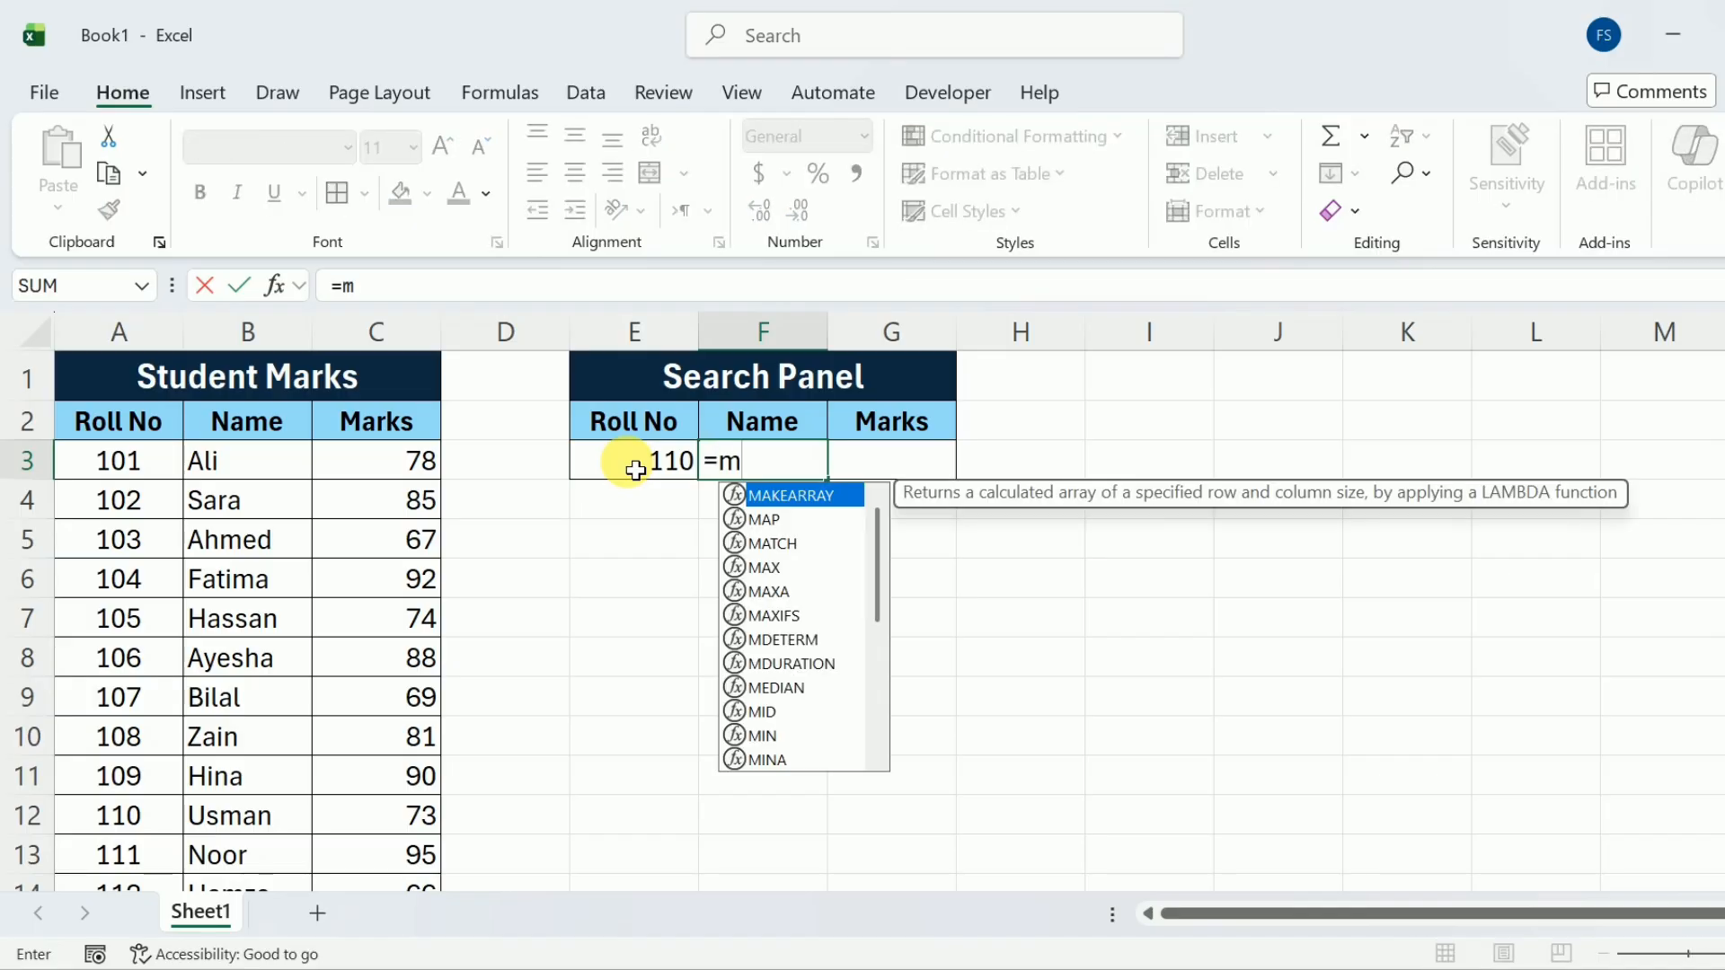
pyautogui.press('Down')
pyautogui.press('Down')
pyautogui.press('Tab')
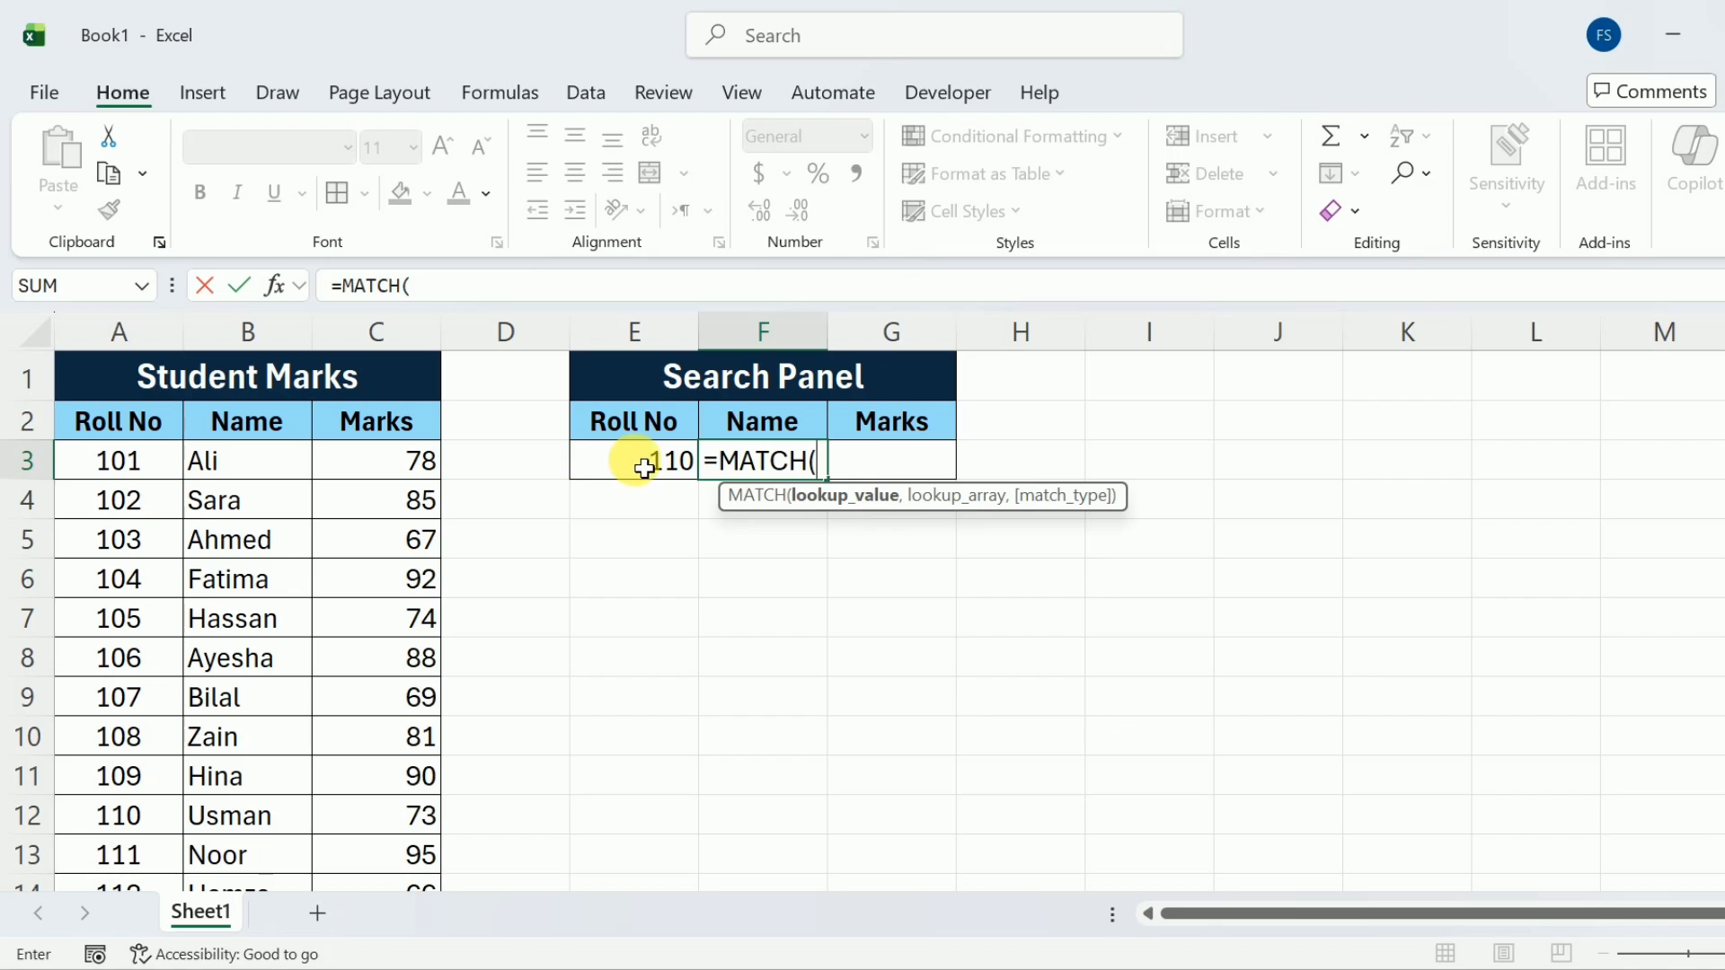
pyautogui.click(645, 468)
pyautogui.write(',')
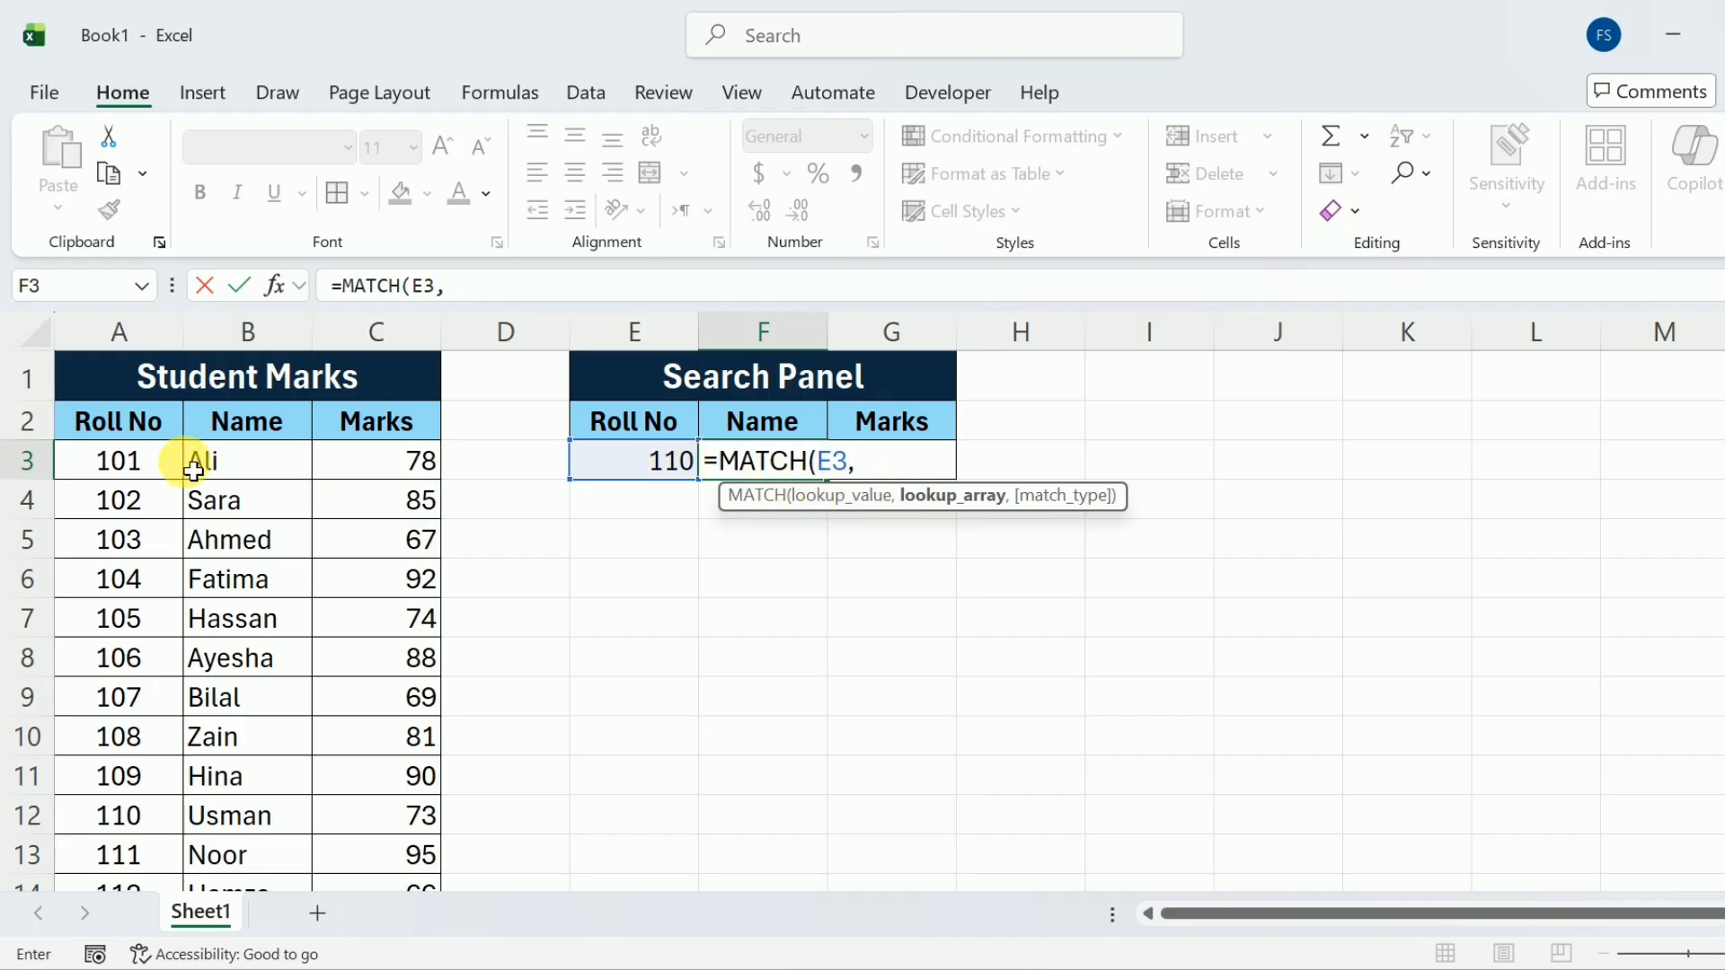
pyautogui.click(139, 465)
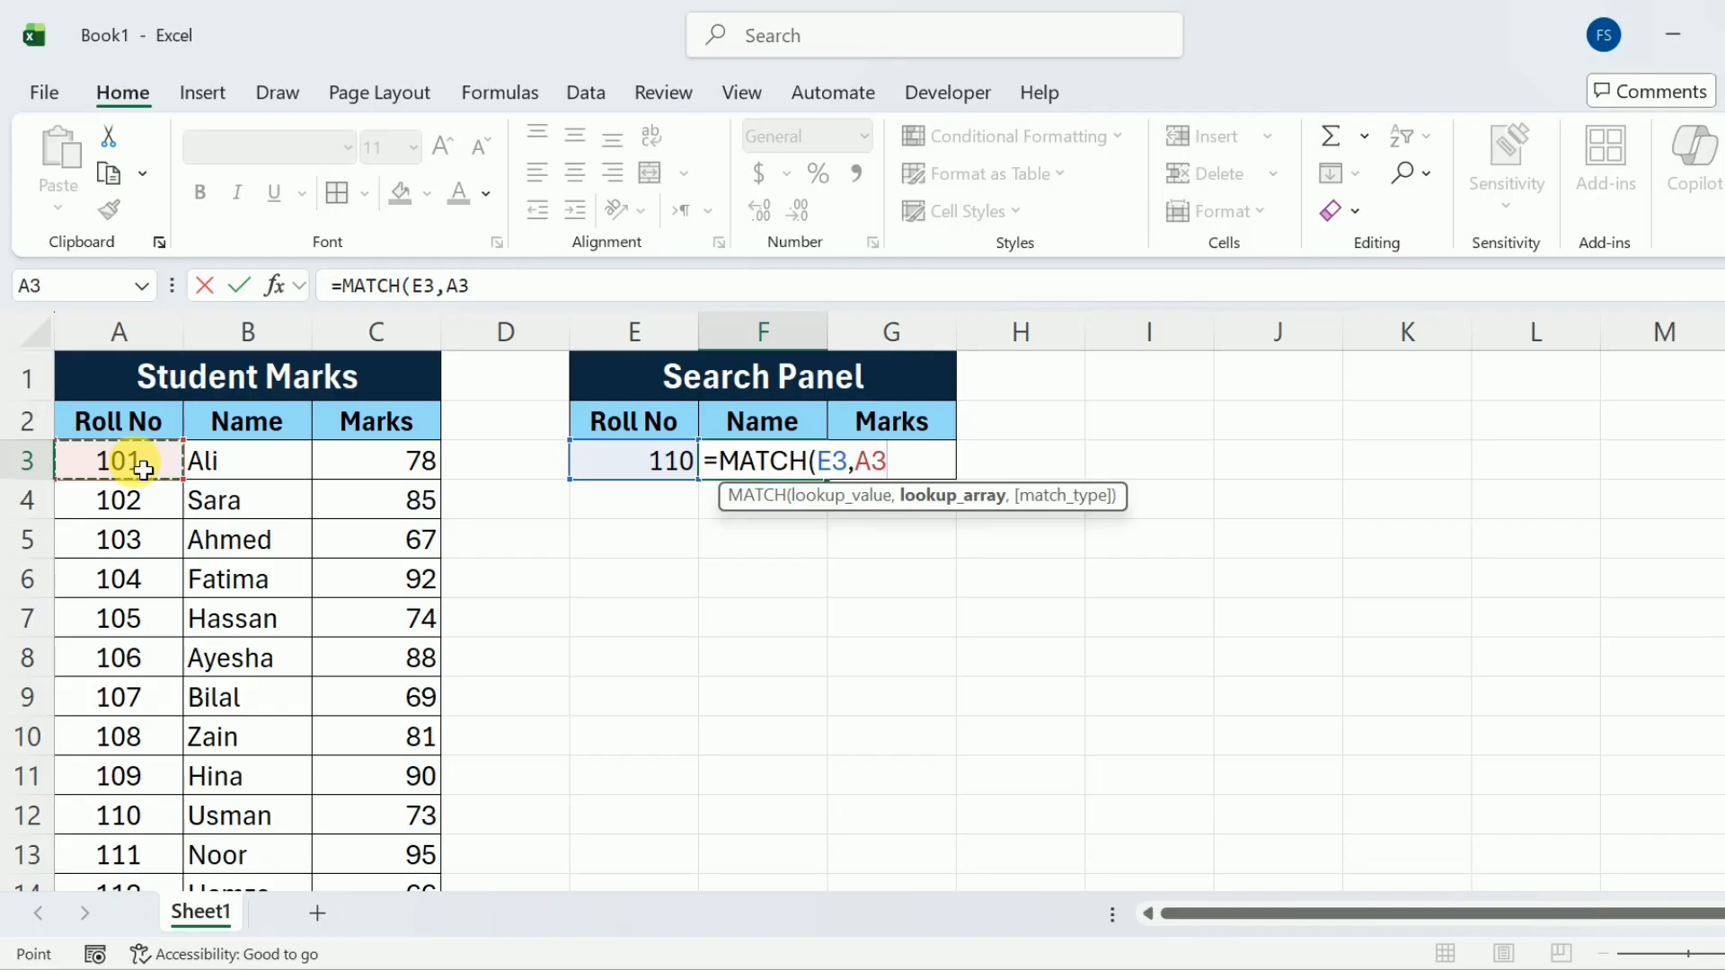
pyautogui.hotkey('ctrl', 'shift', 'Down')
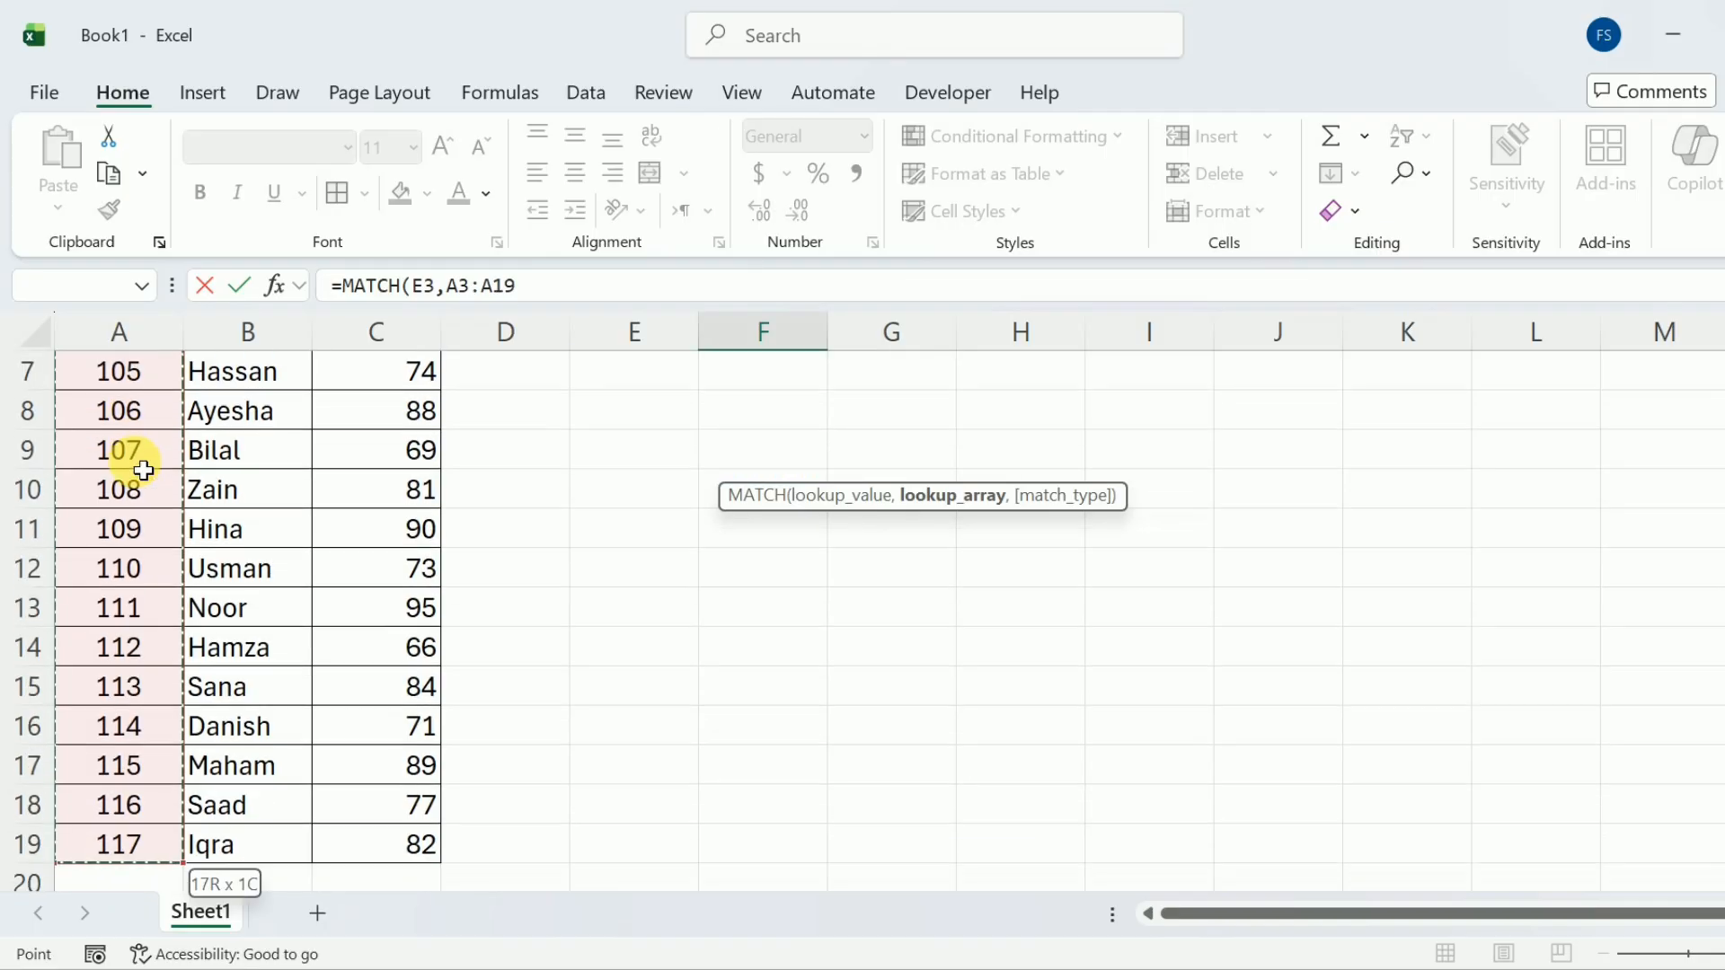
pyautogui.write(',')
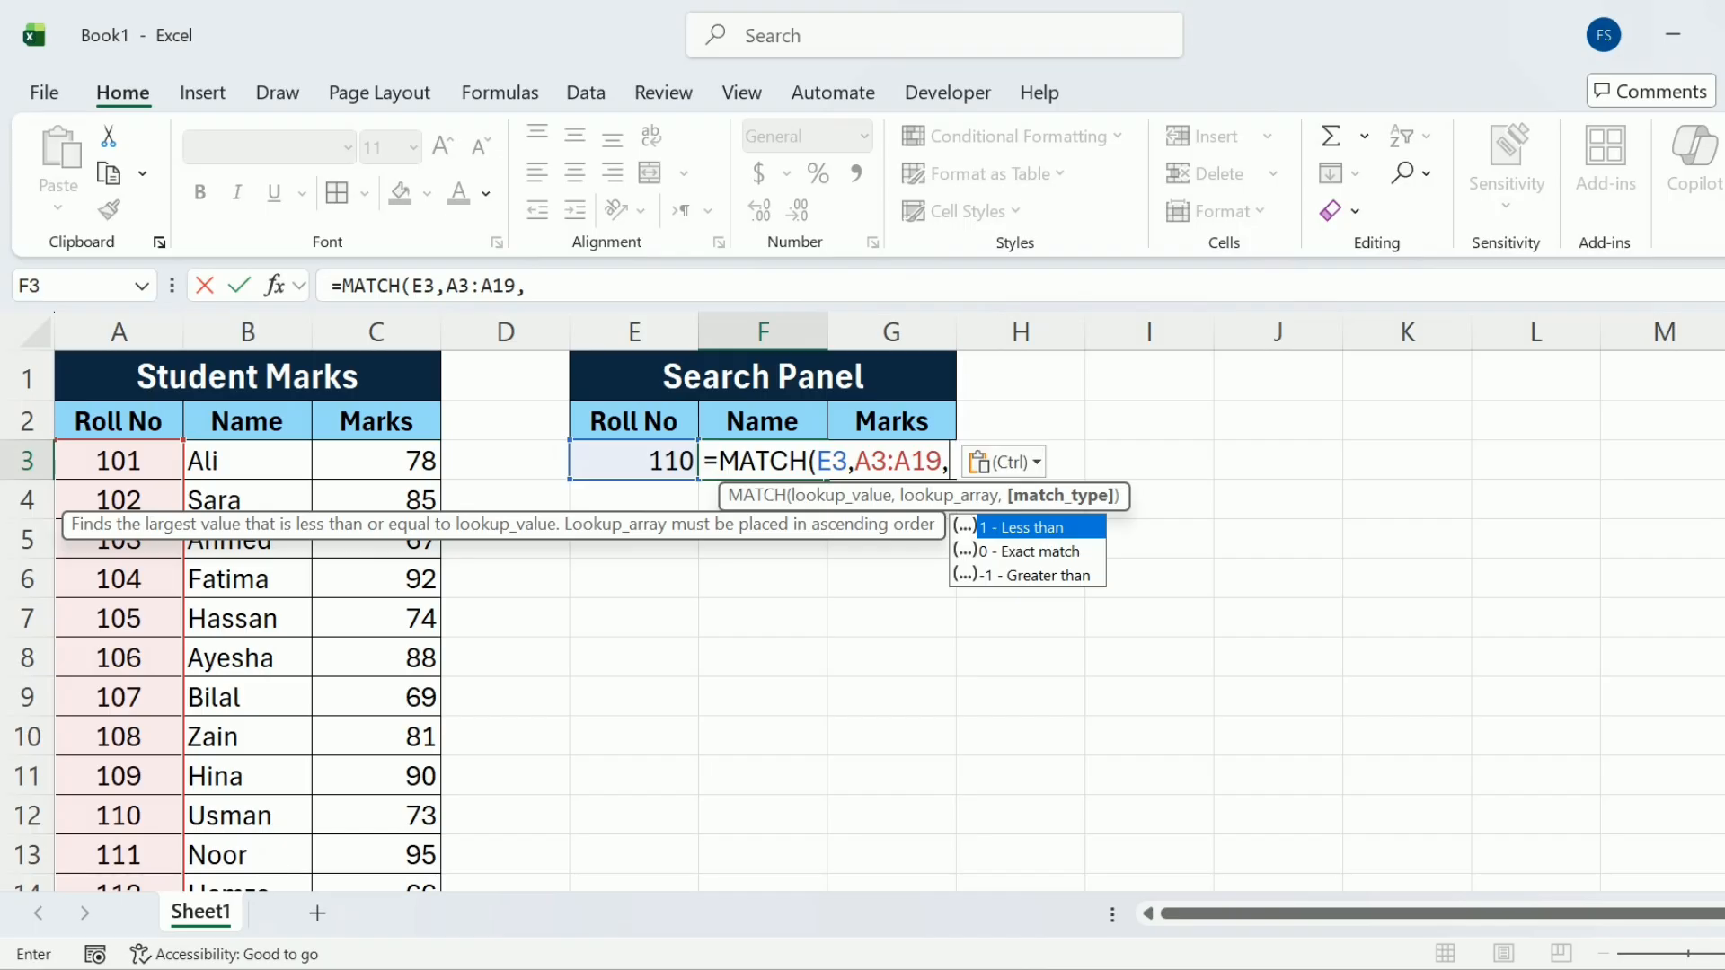
pyautogui.write('0)')
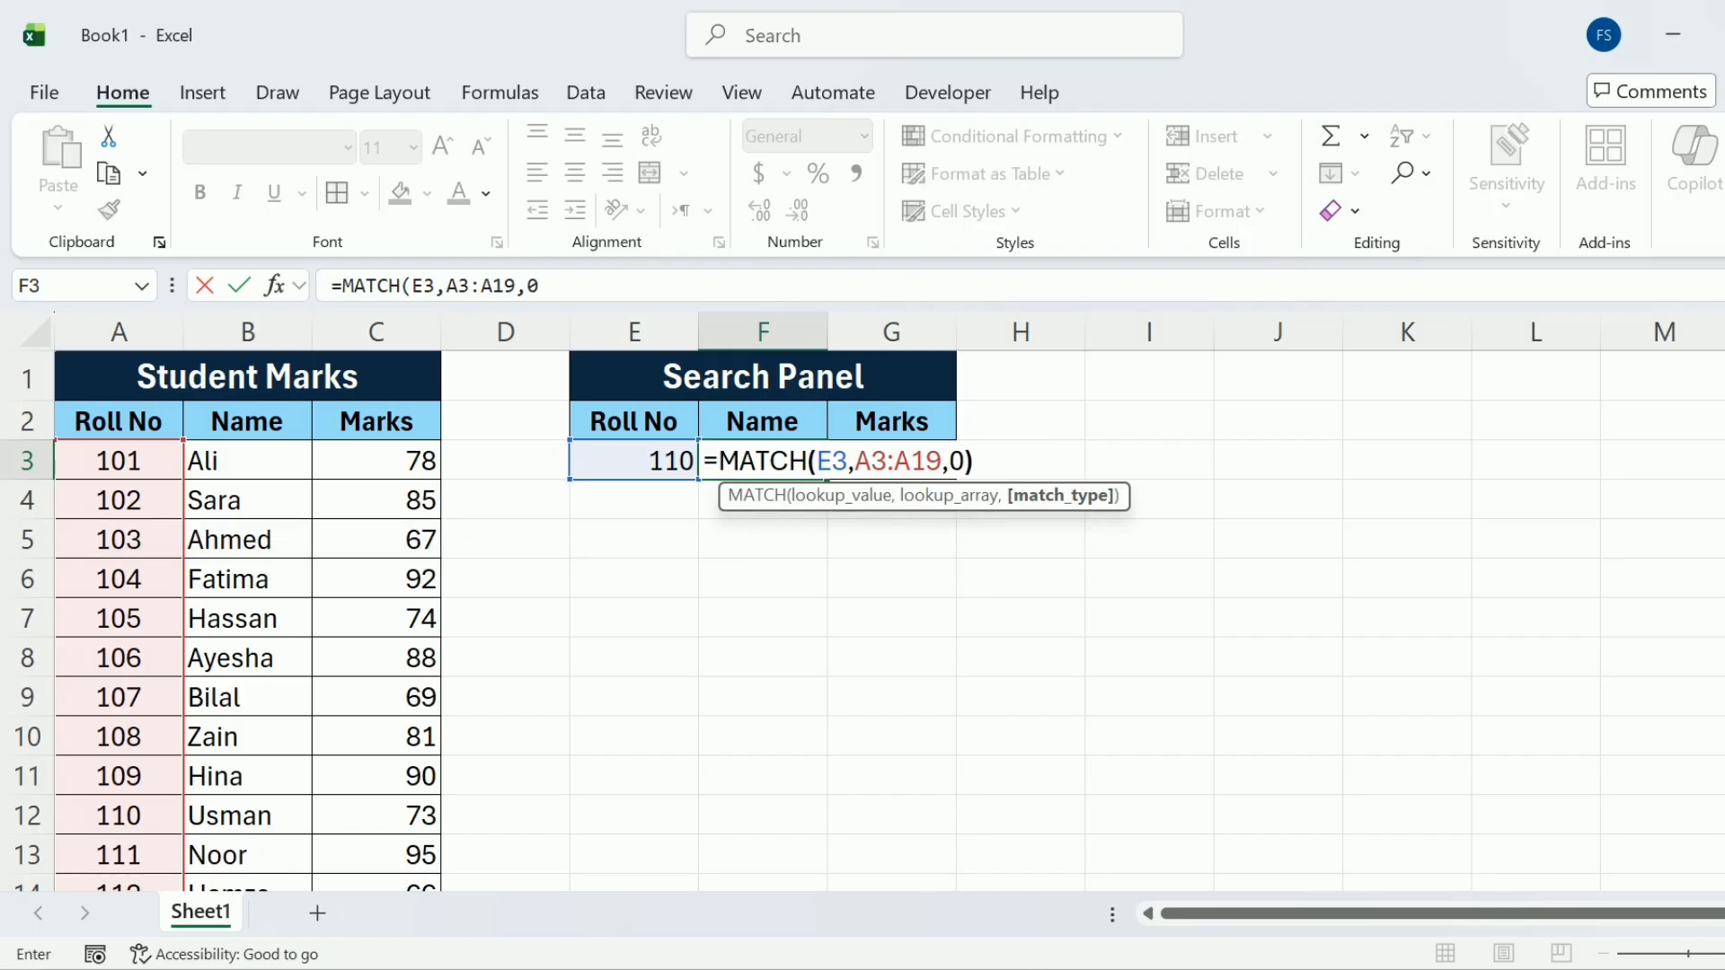
pyautogui.press('Return')
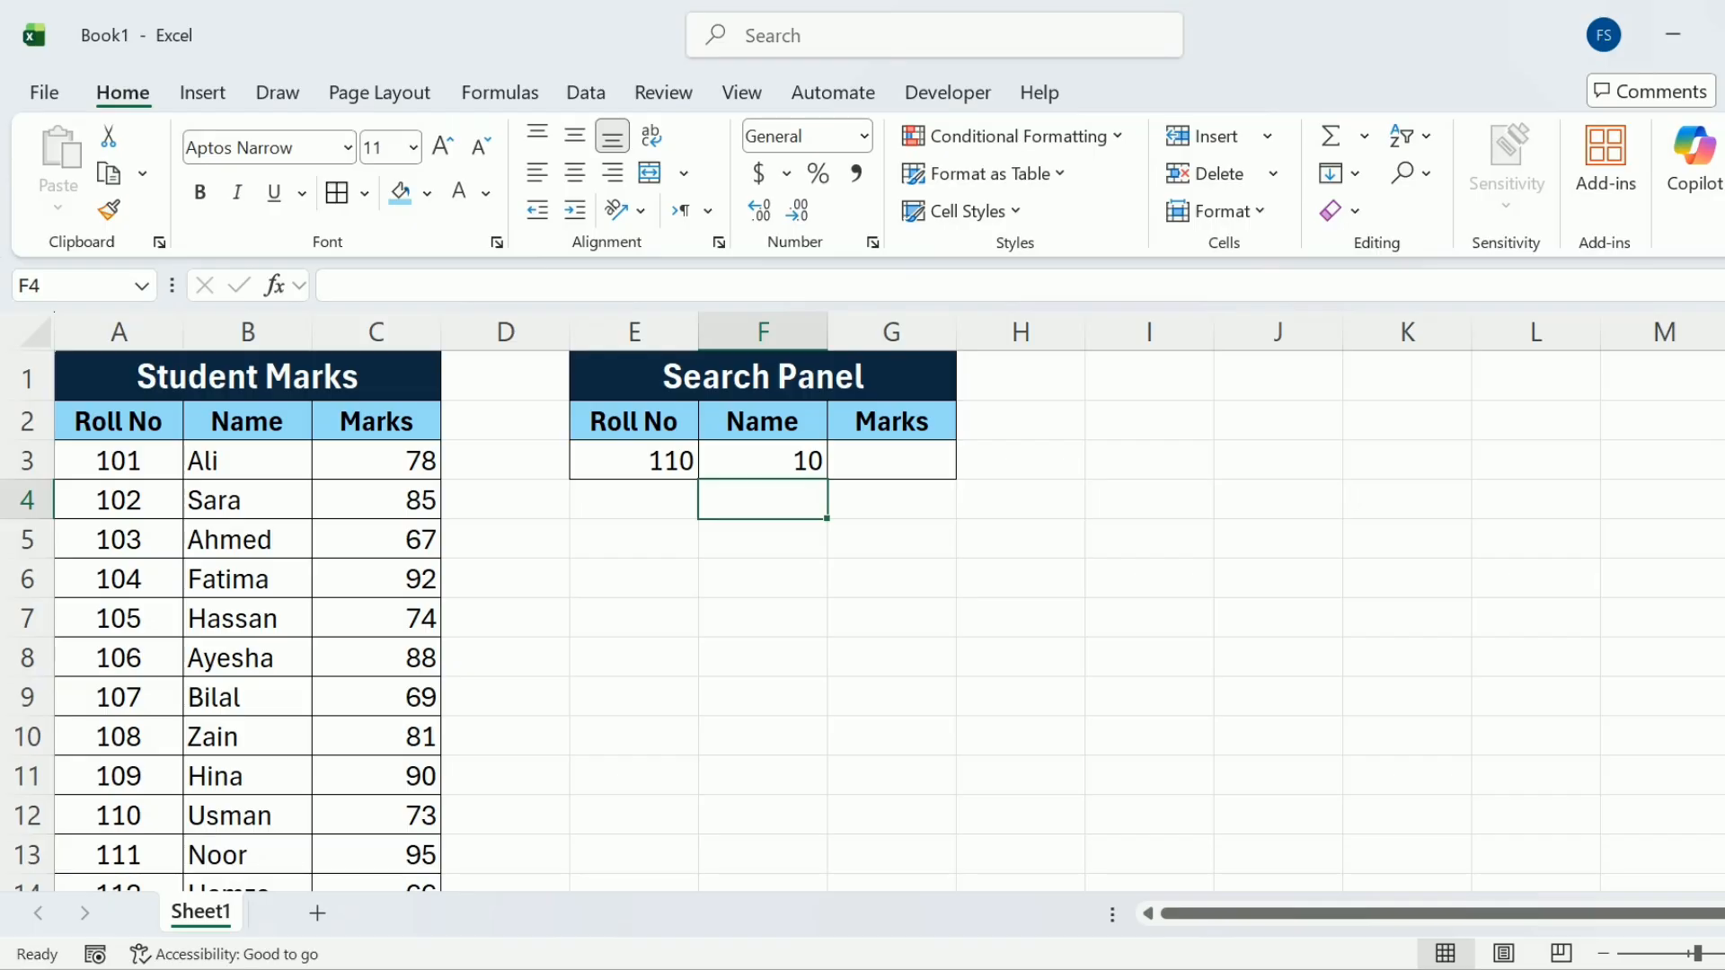
# Extend the formula in F3 to =INDEX(B3:B19,MATCH(E3,A3:A19,0)) and fill it across to G3
pyautogui.click(772, 475)
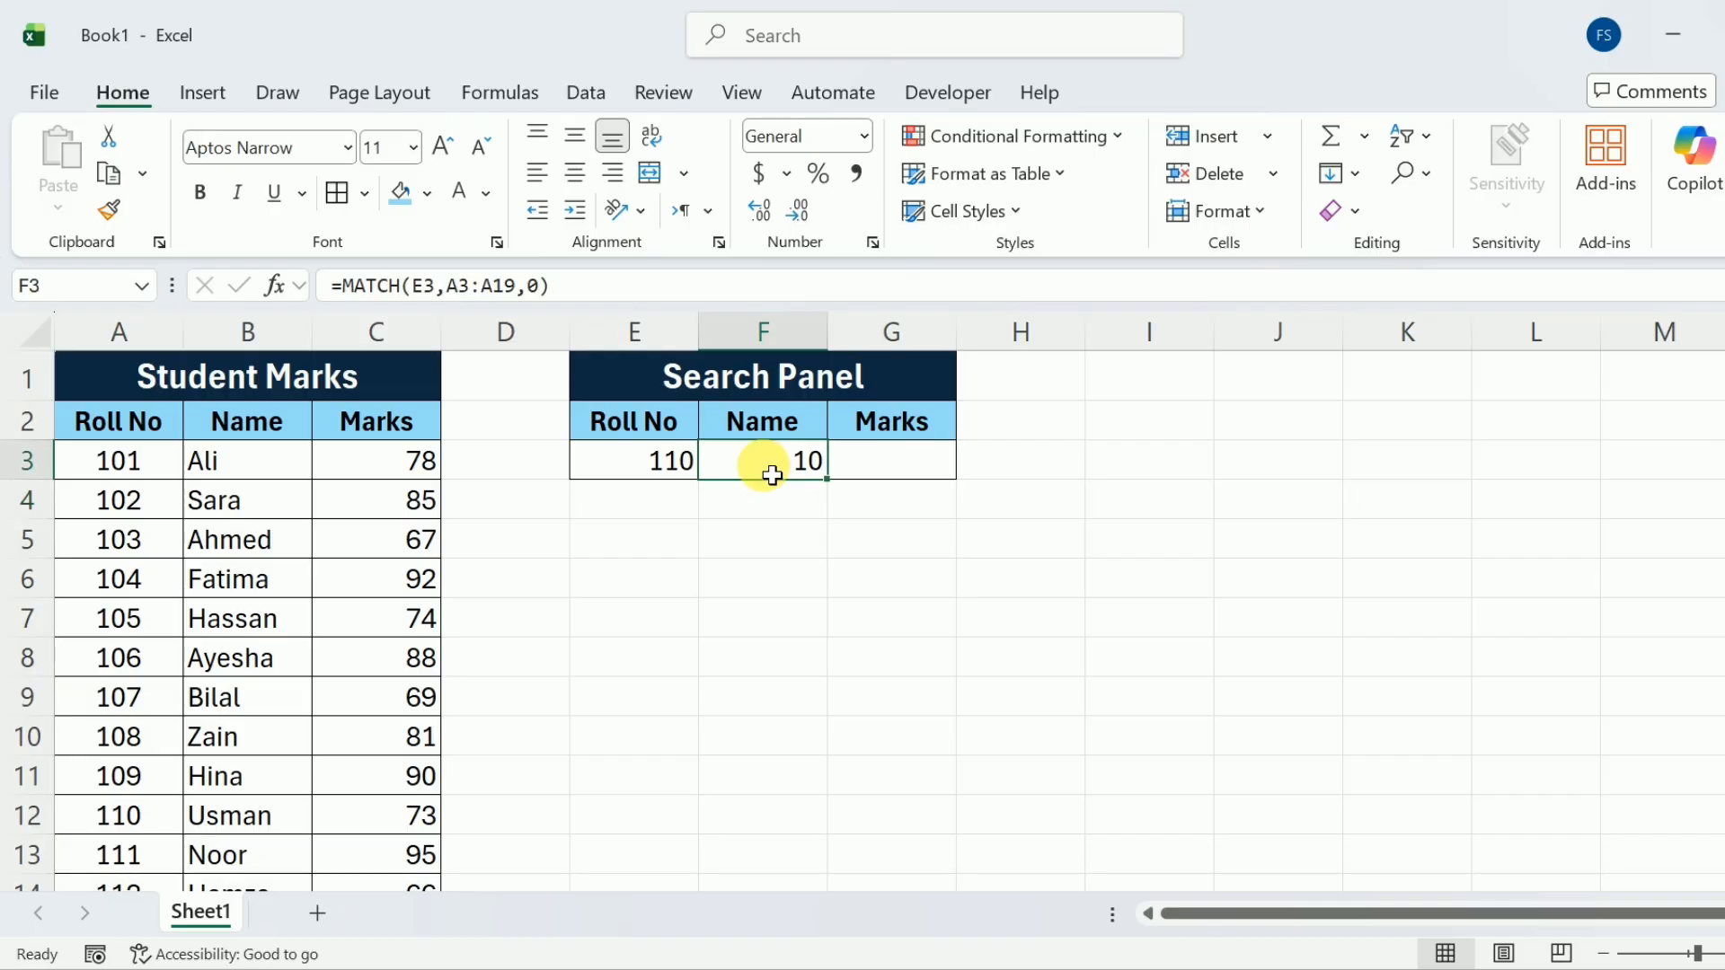
pyautogui.click(356, 302)
pyautogui.write('I')
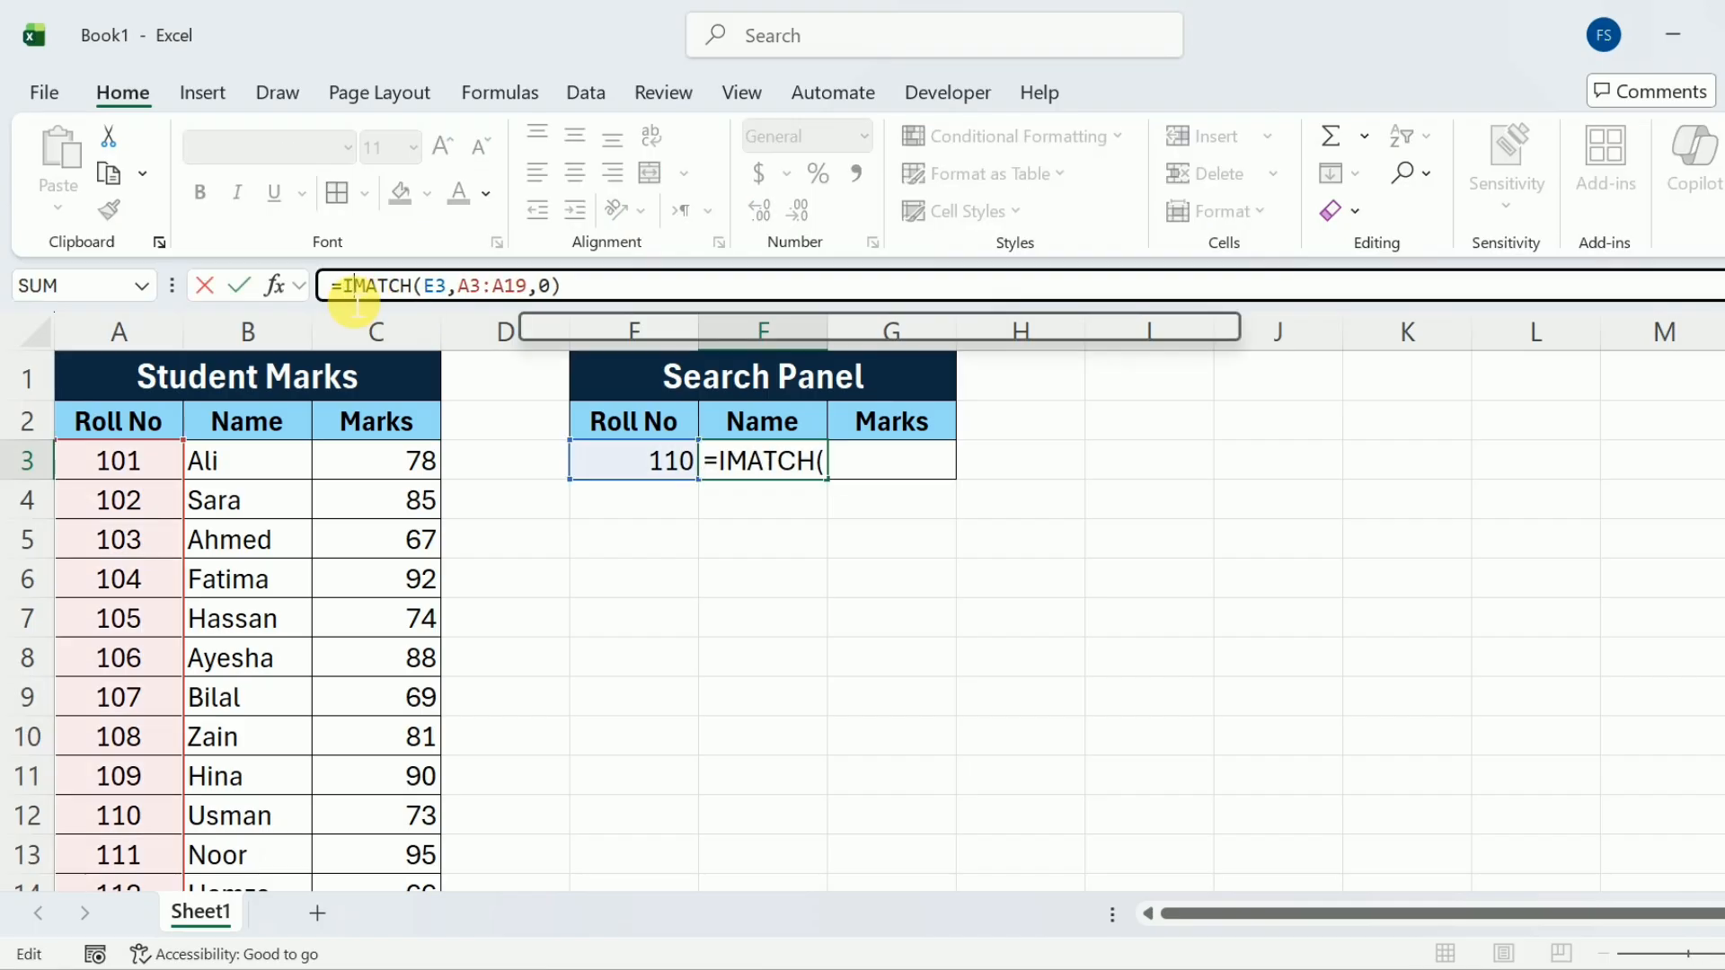
pyautogui.write('ndex(')
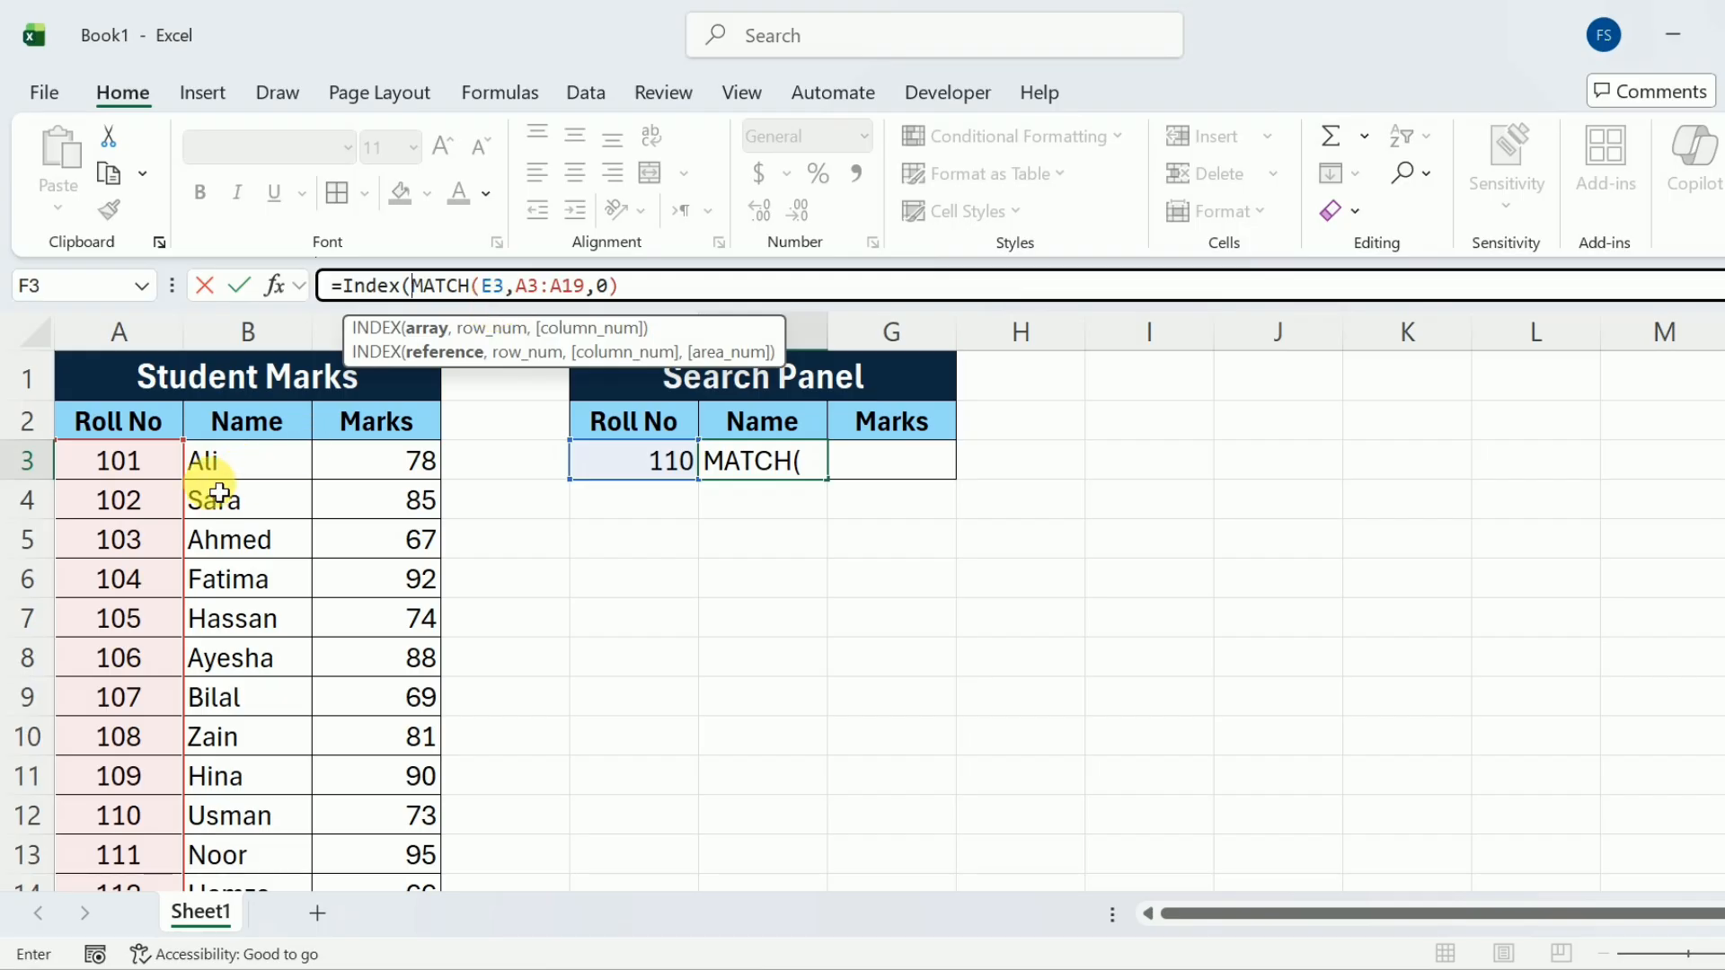
pyautogui.click(251, 480)
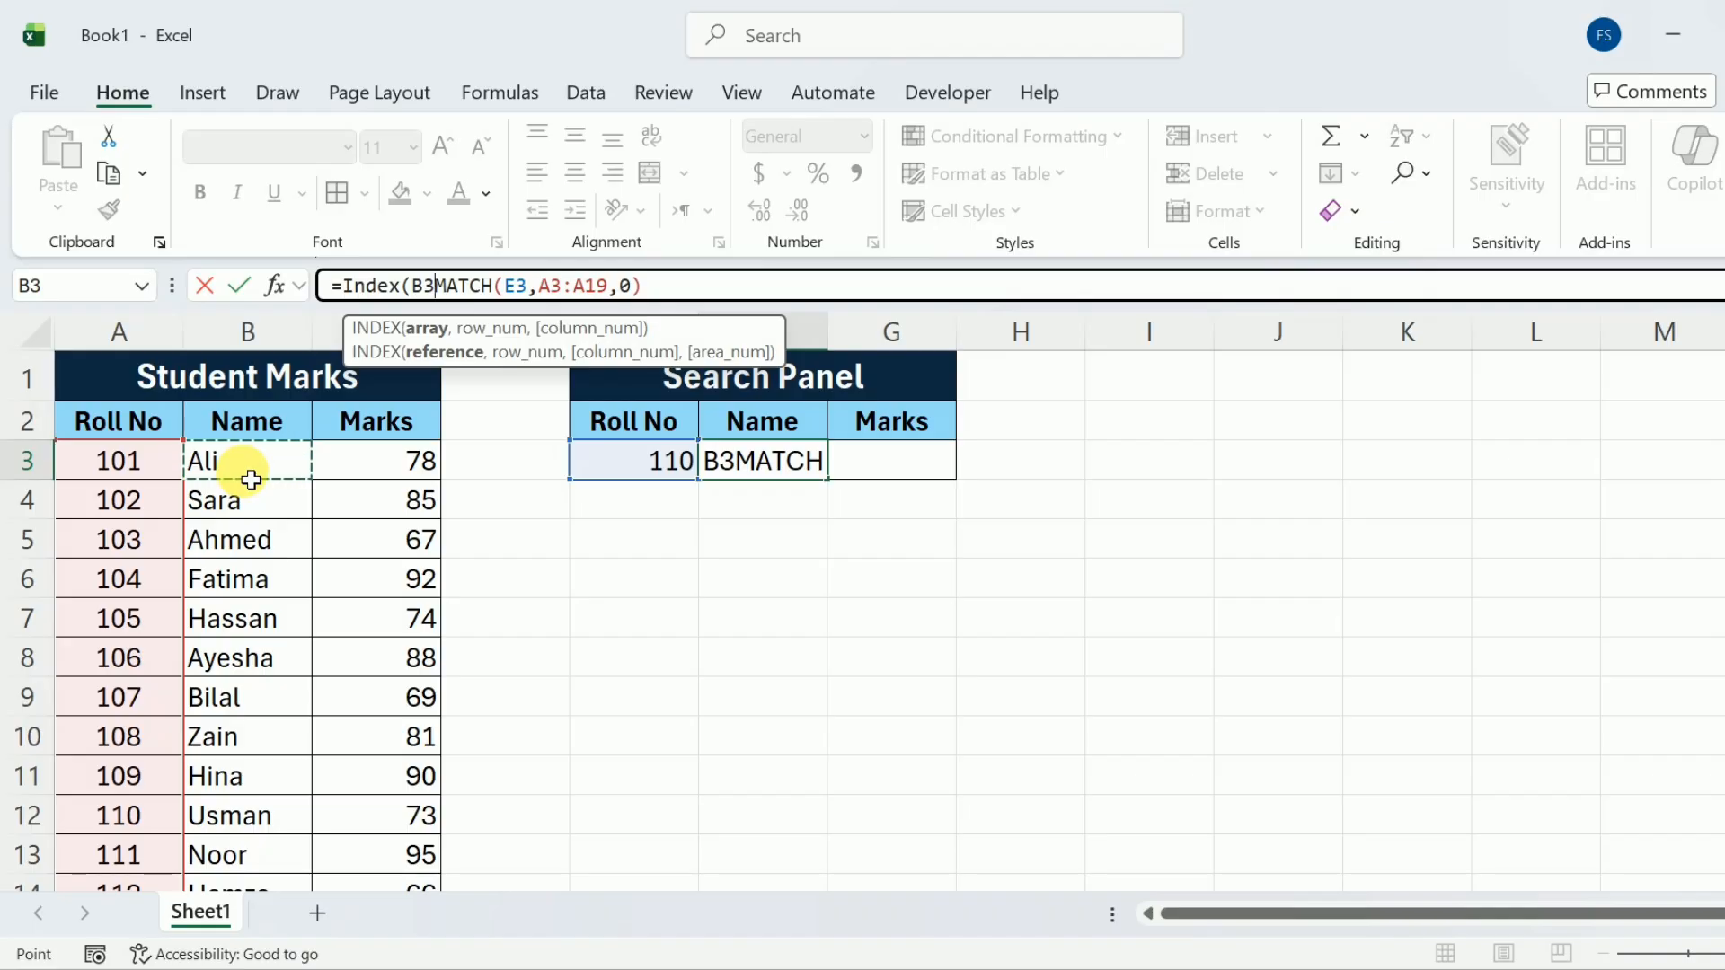
pyautogui.hotkey('ctrl', 'shift', 'Down')
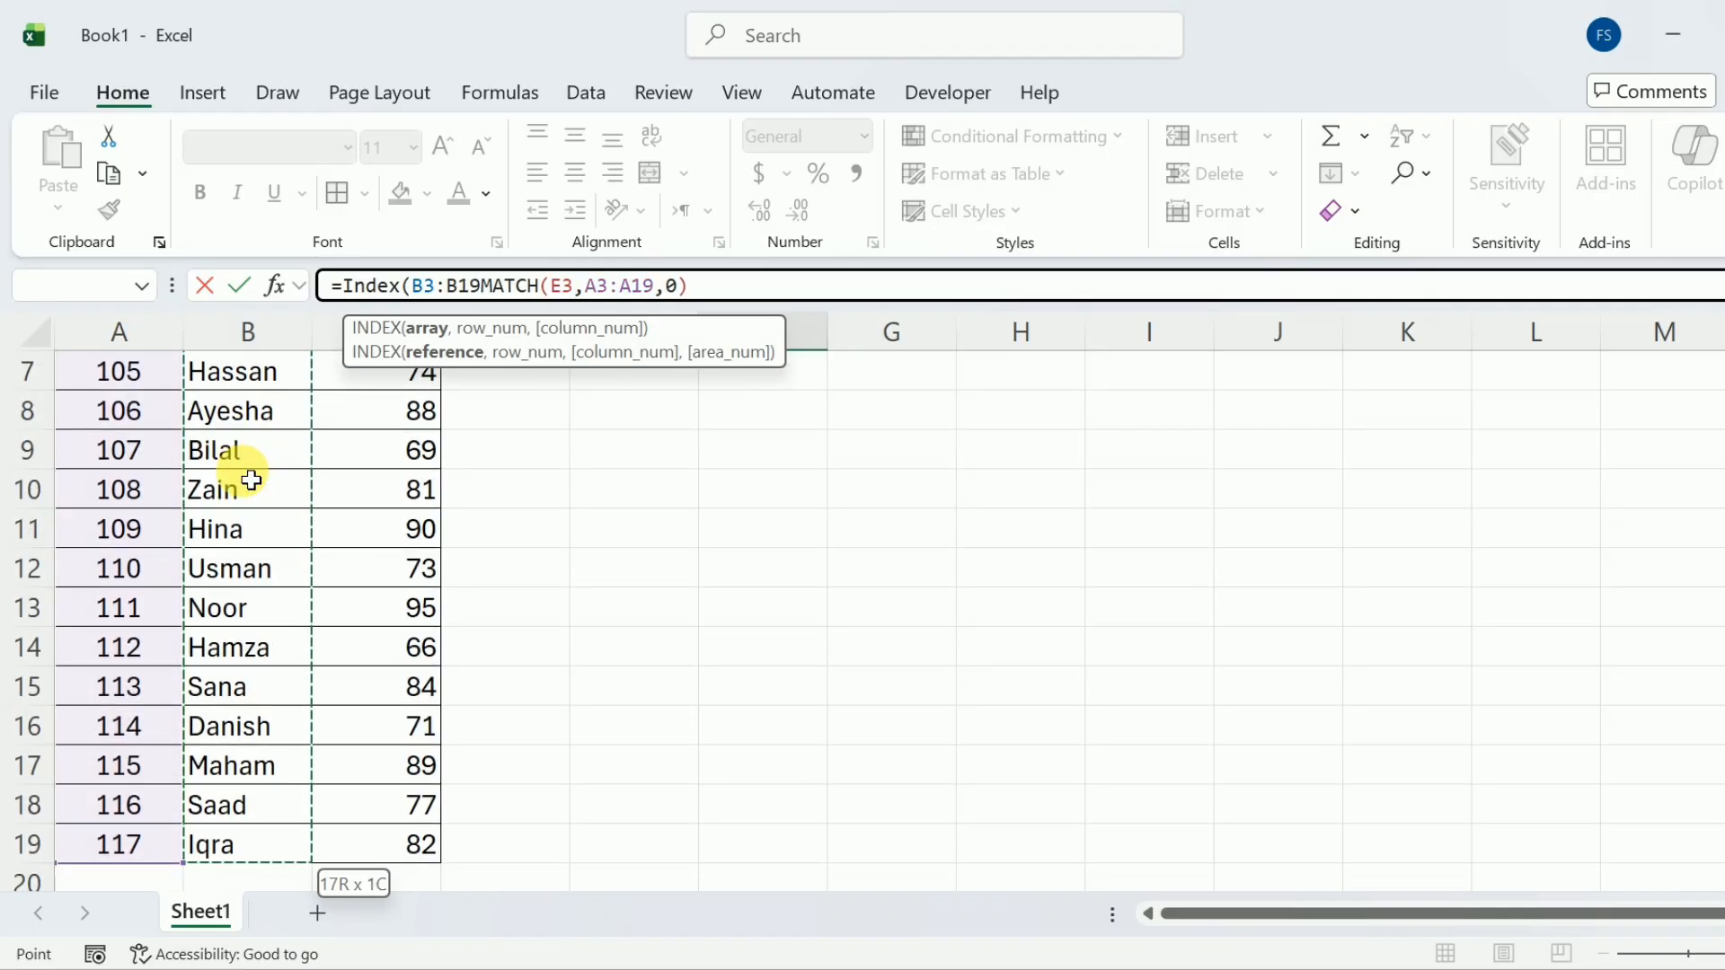
pyautogui.write(',')
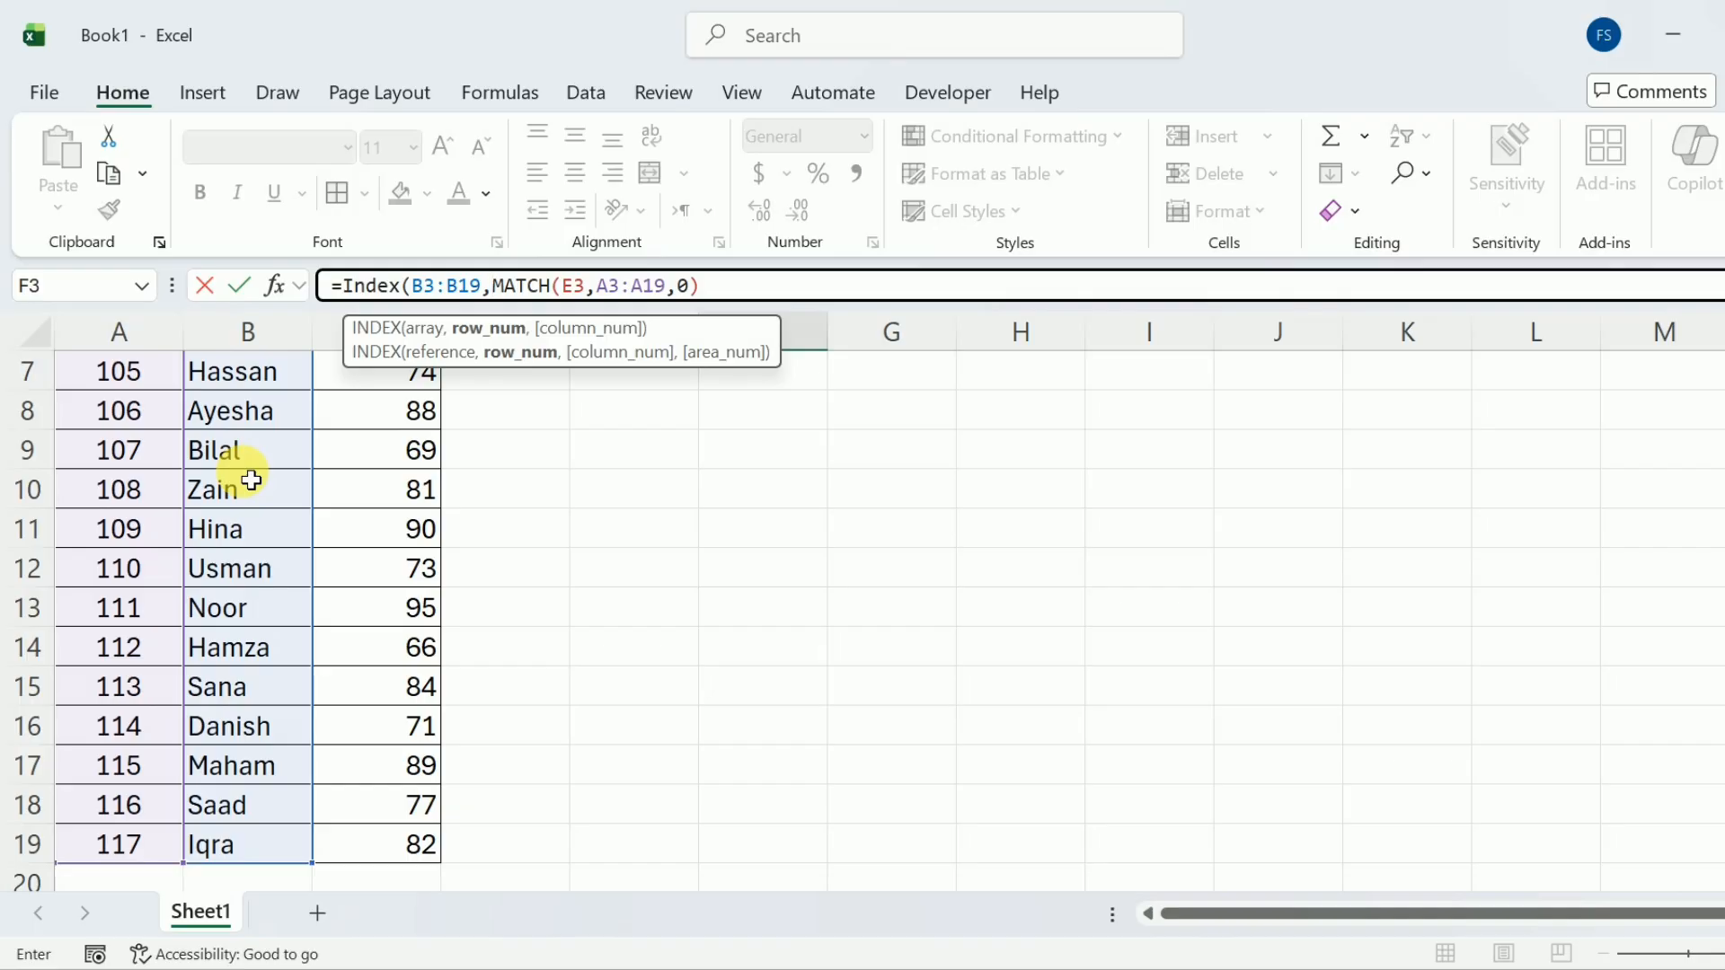
pyautogui.click(730, 301)
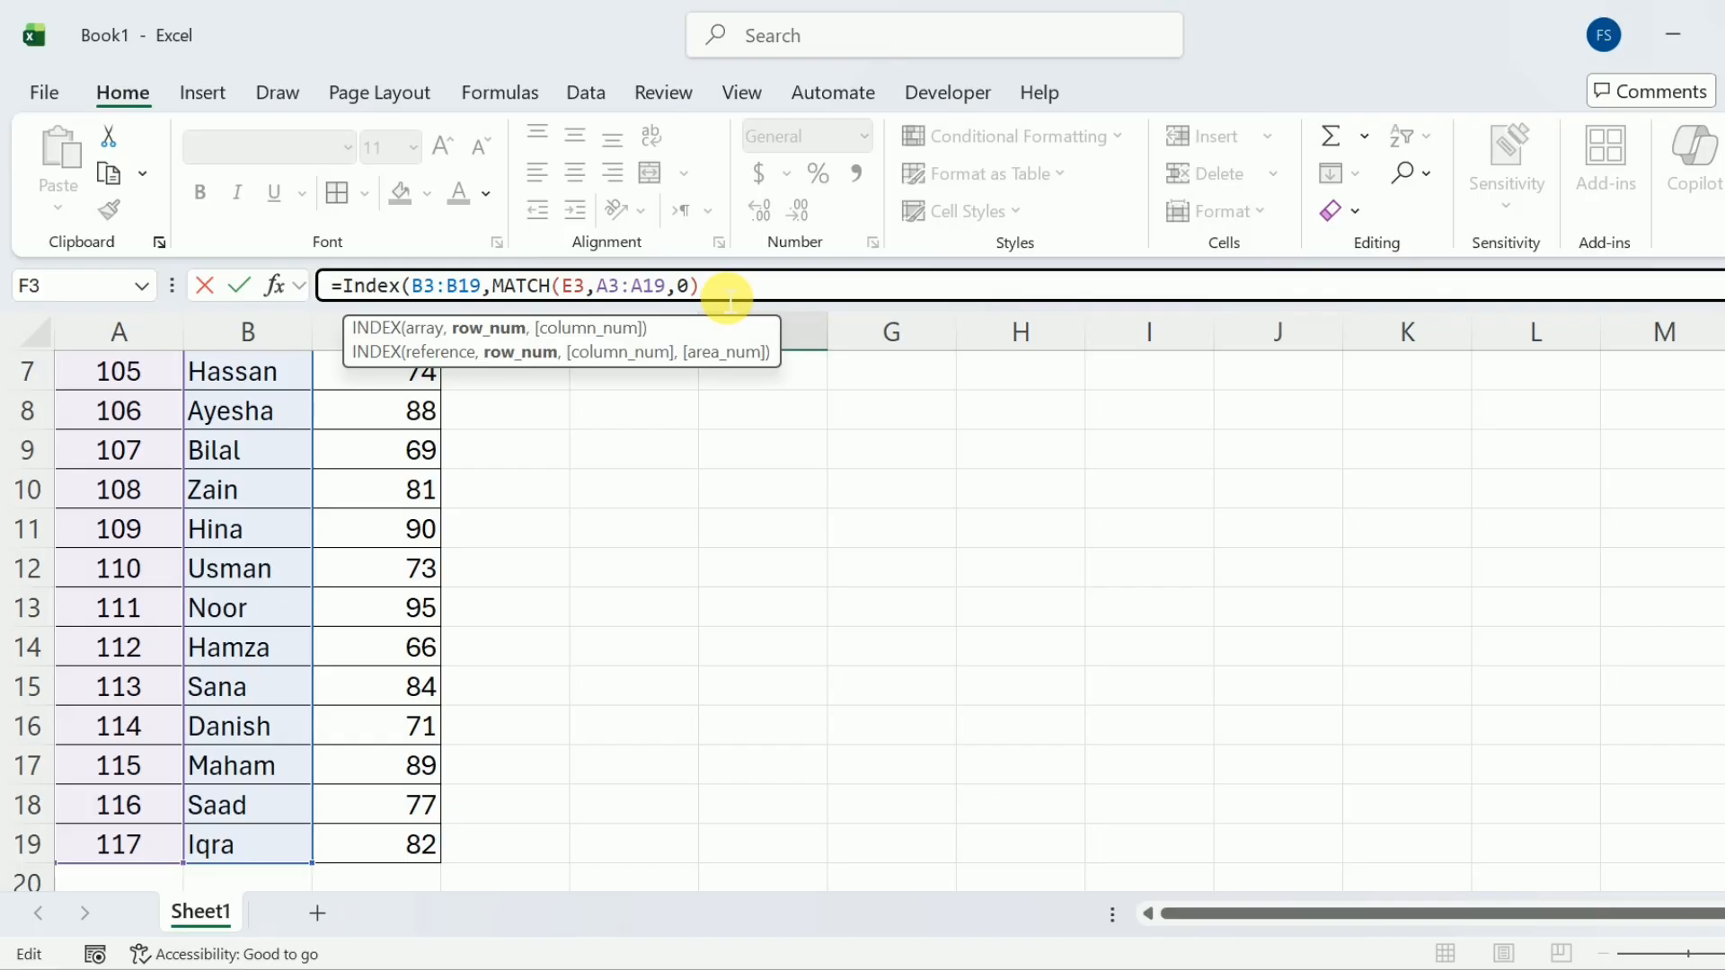
pyautogui.write(')')
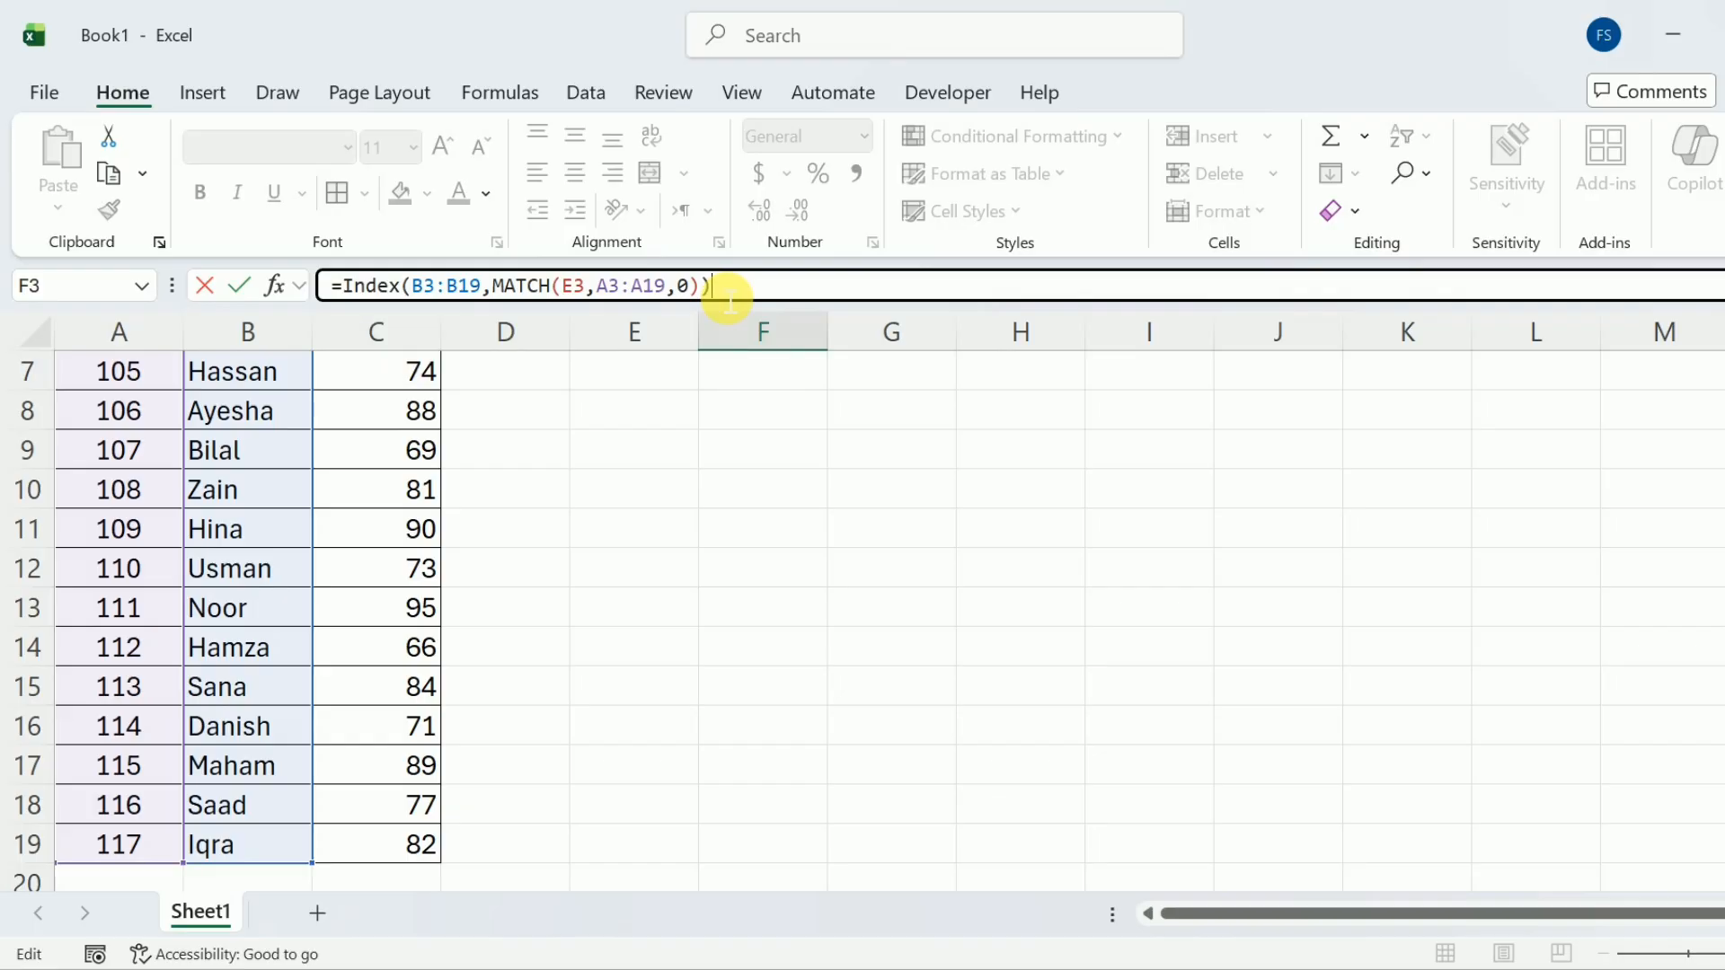
pyautogui.hotkey('ctrl', 'Return')
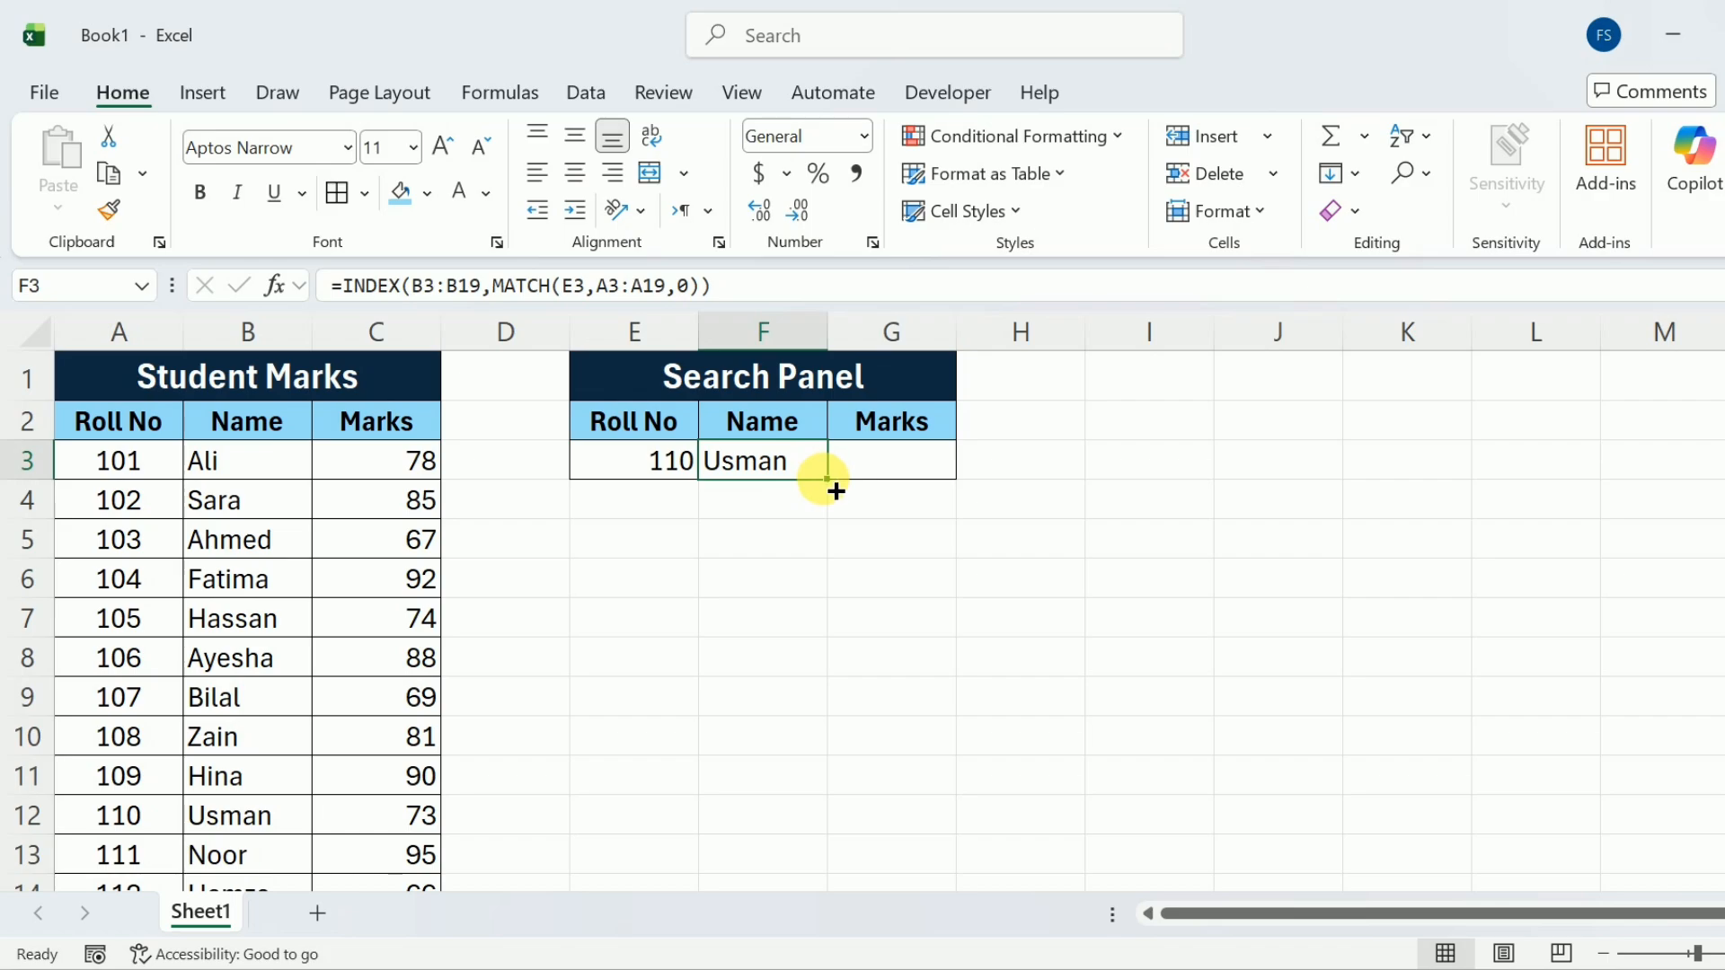
pyautogui.moveTo(835, 491); pyautogui.dragTo(956, 491)
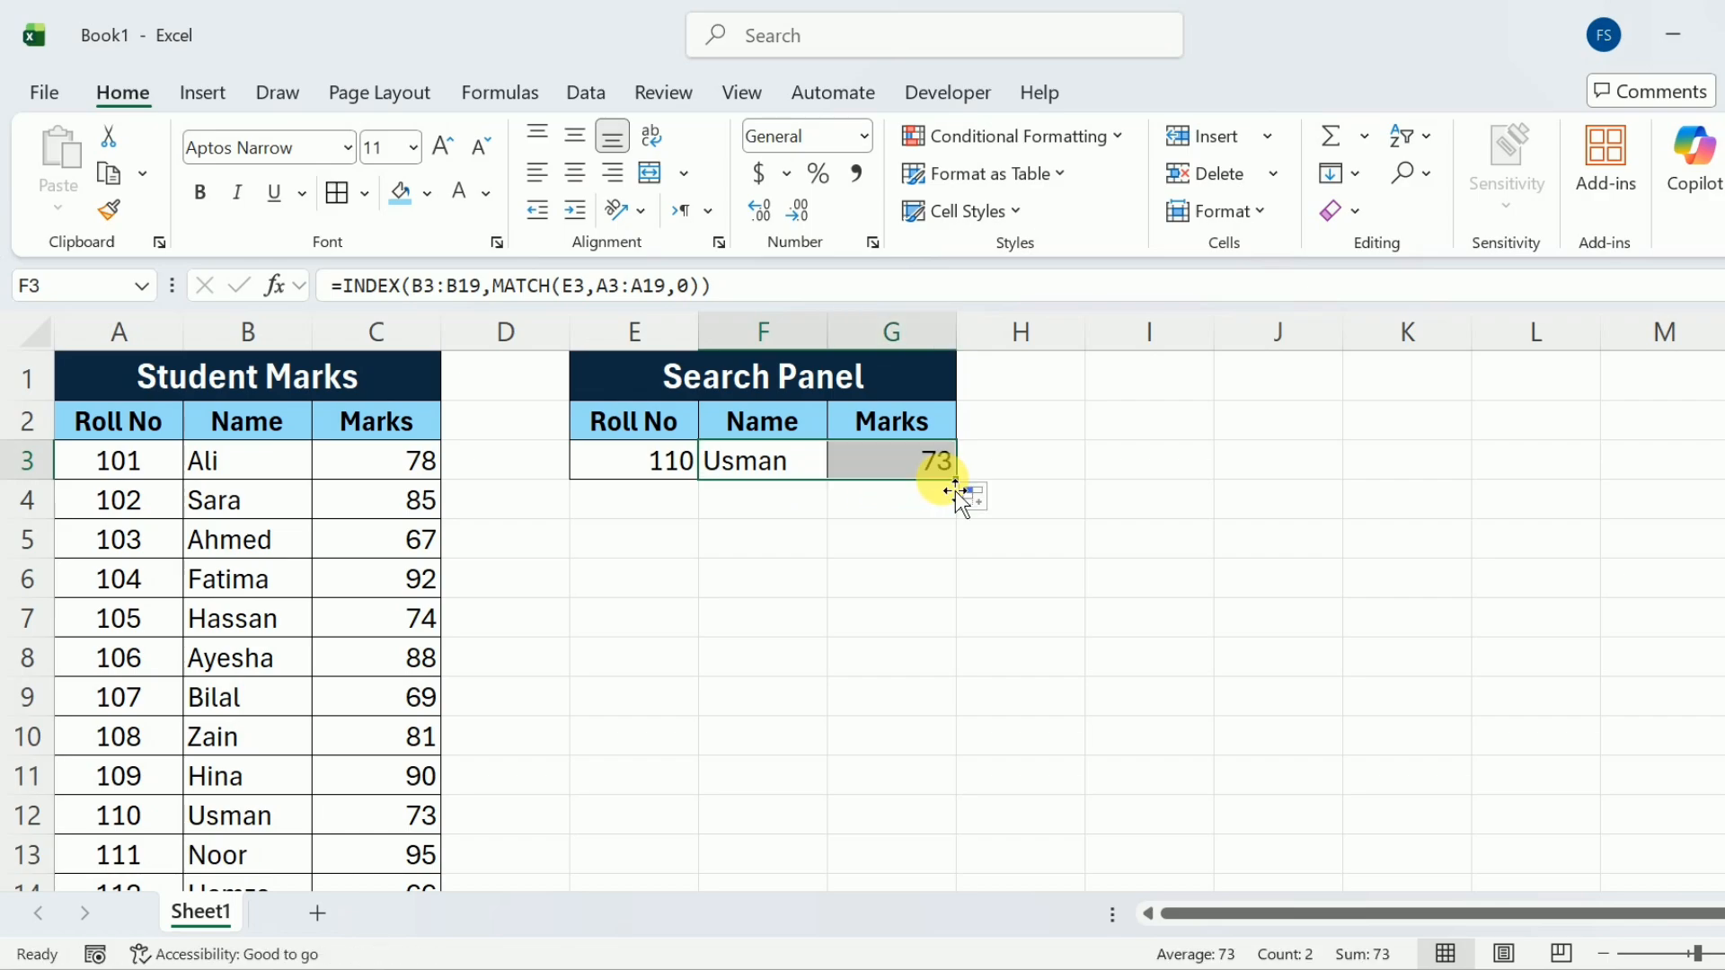
# Change the lookup roll number in E3 to 102 to test the search panel
pyautogui.click(665, 481)
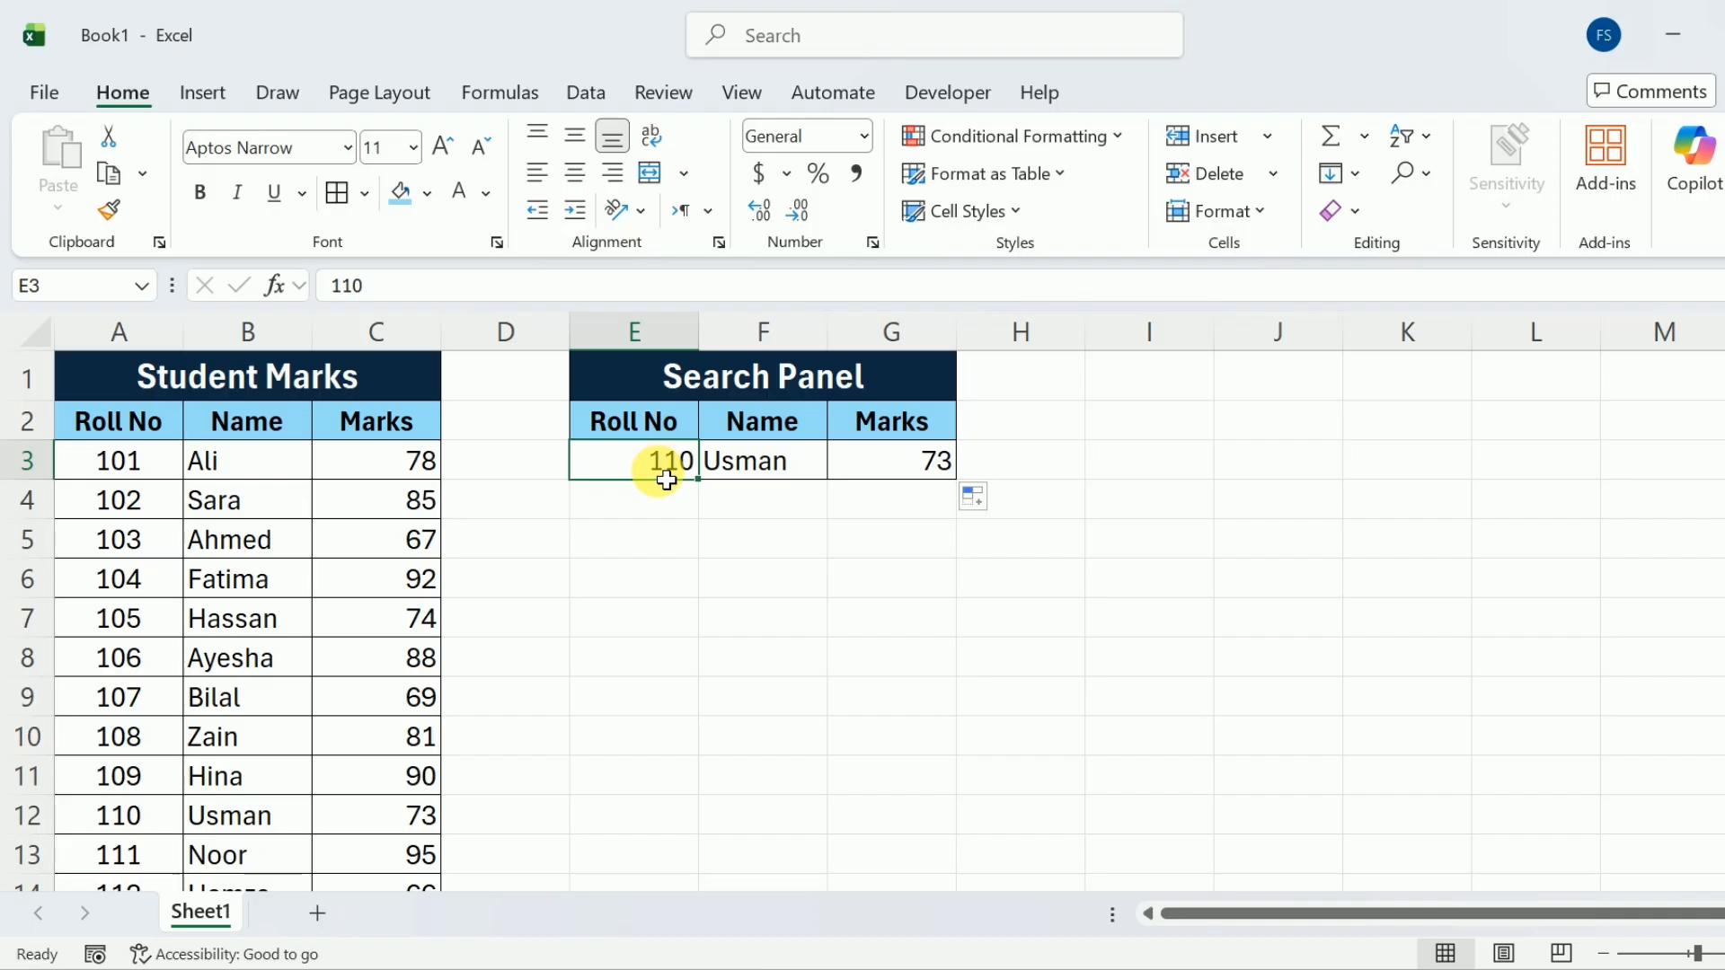
pyautogui.write('102')
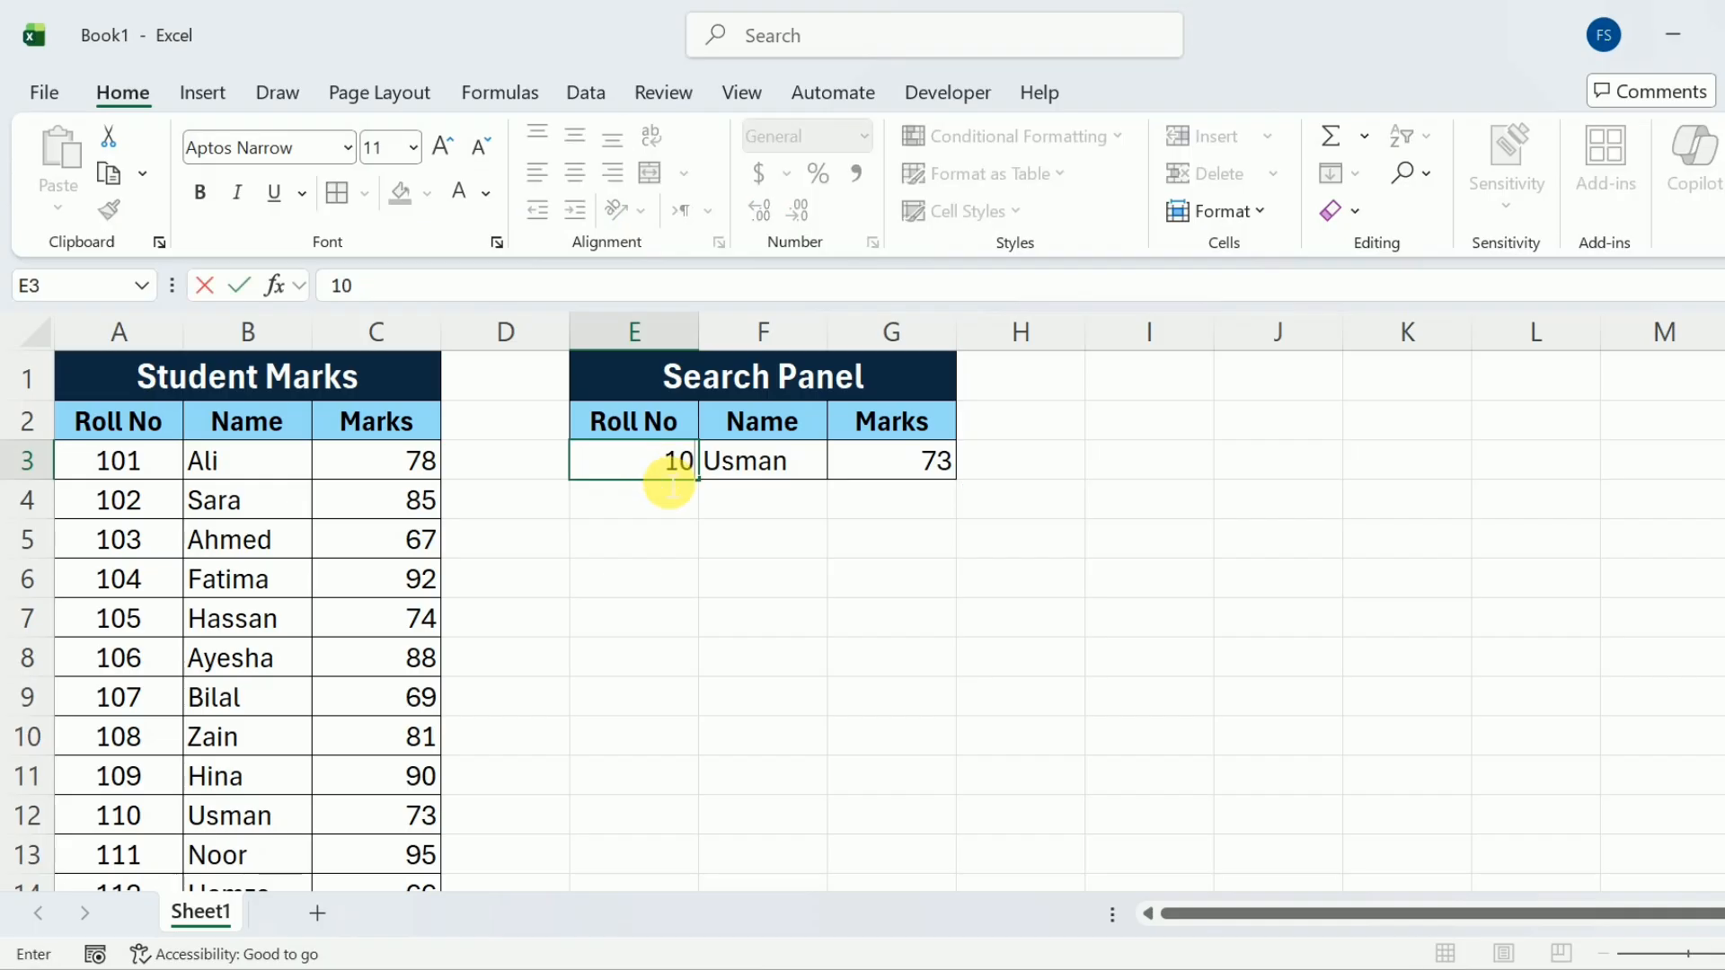
pyautogui.click(818, 513)
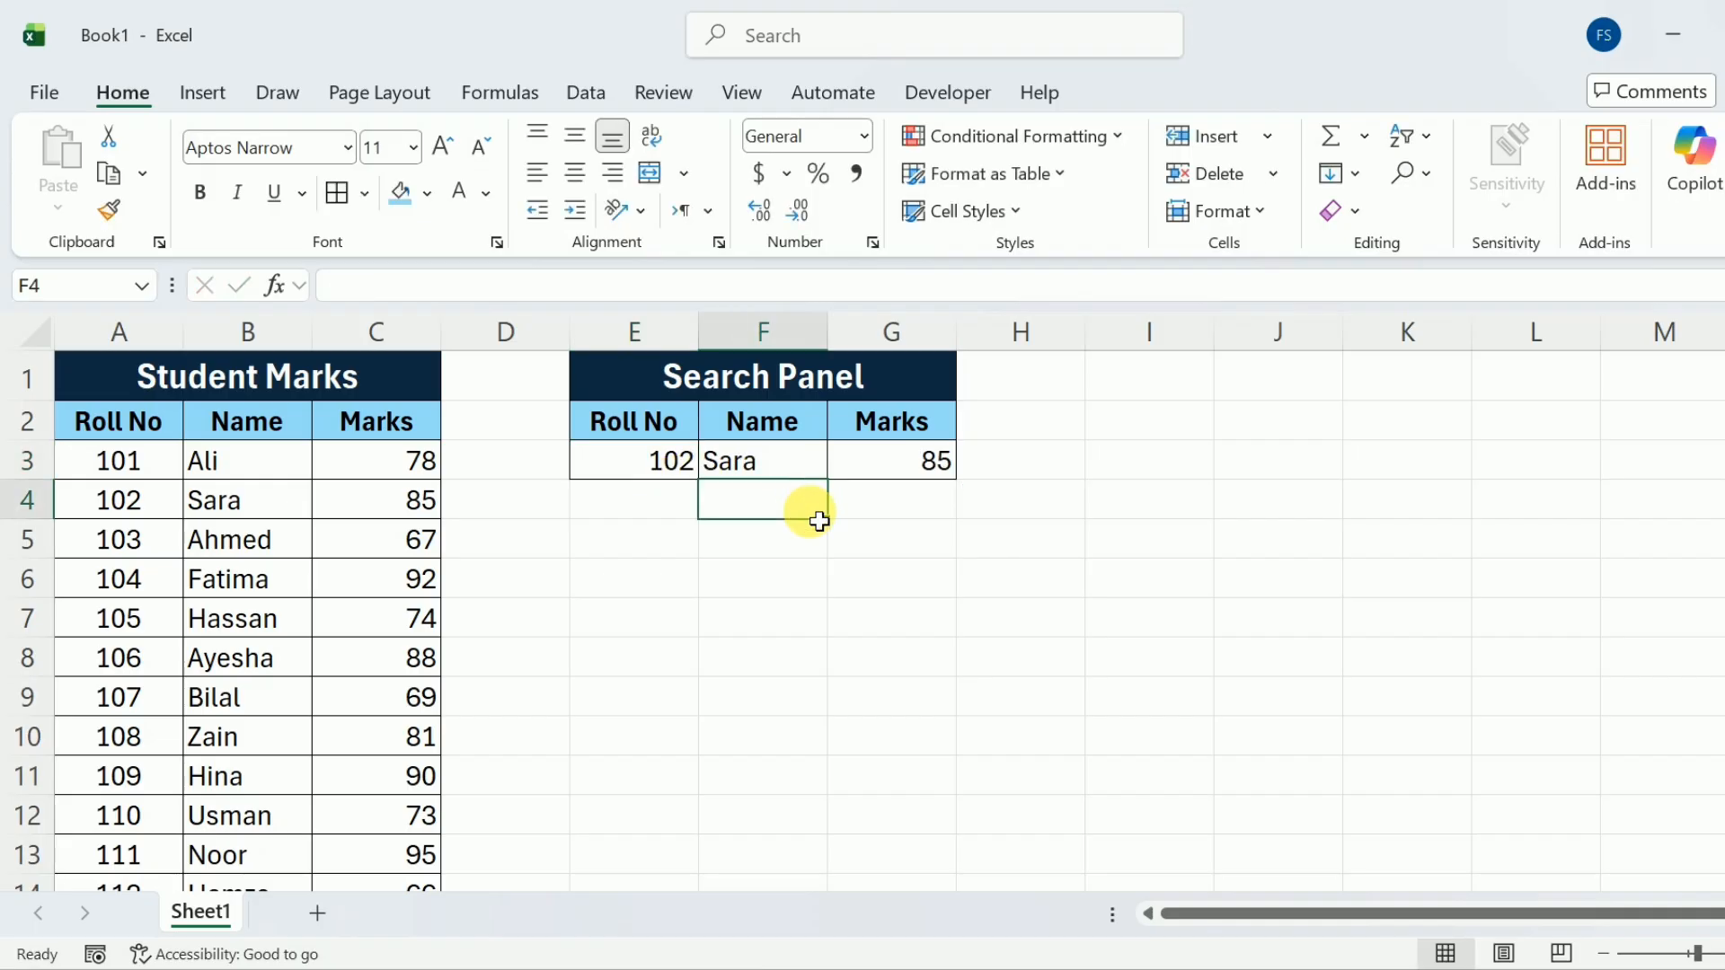
pyautogui.click(659, 470)
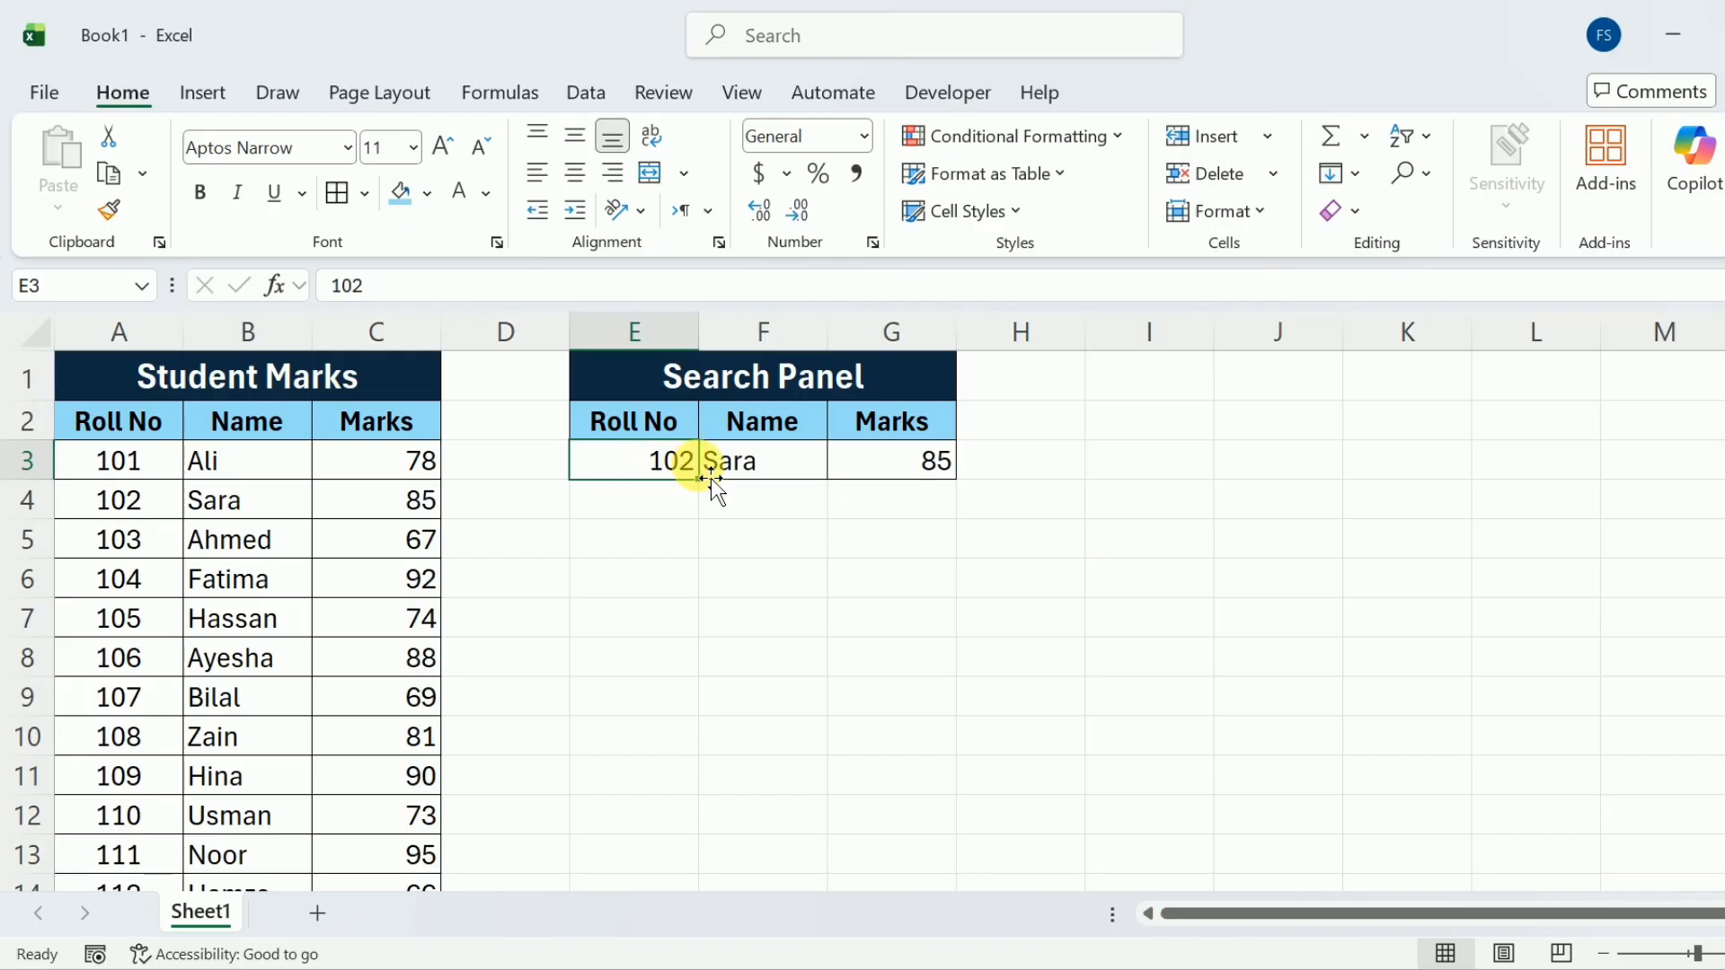